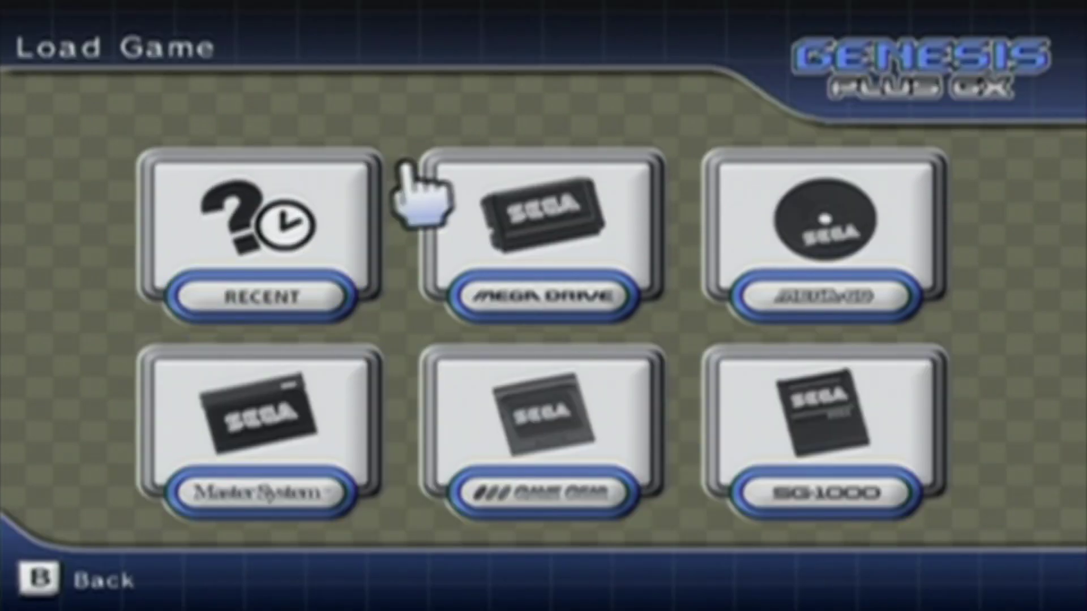
- Choose the Mega Drive tile in Load Game to start the Sonic ROM
click(583, 230)
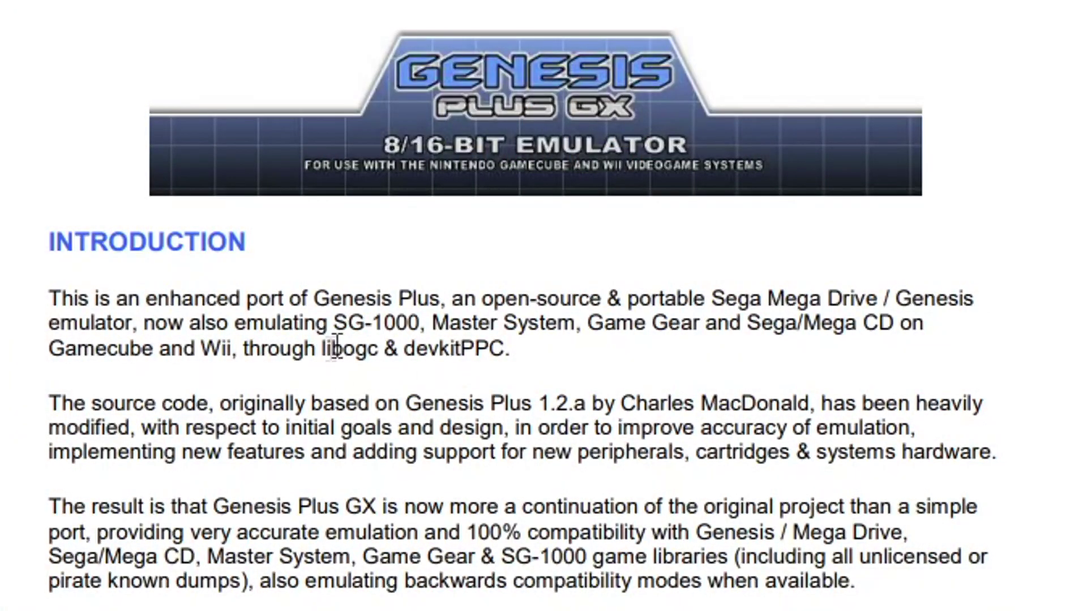
drag(334, 326, 630, 321)
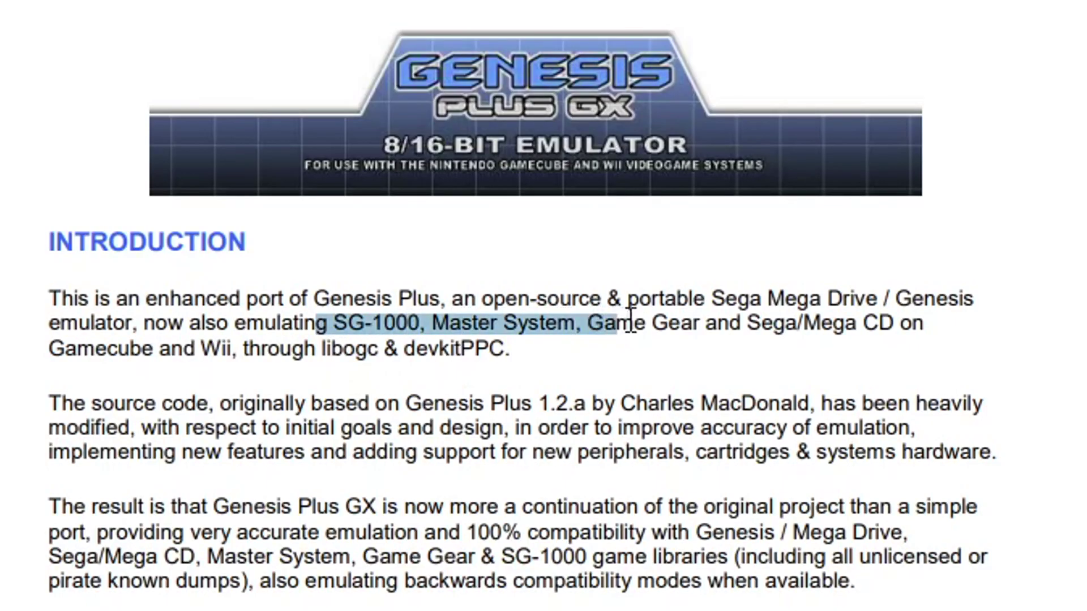
drag(926, 323, 687, 326)
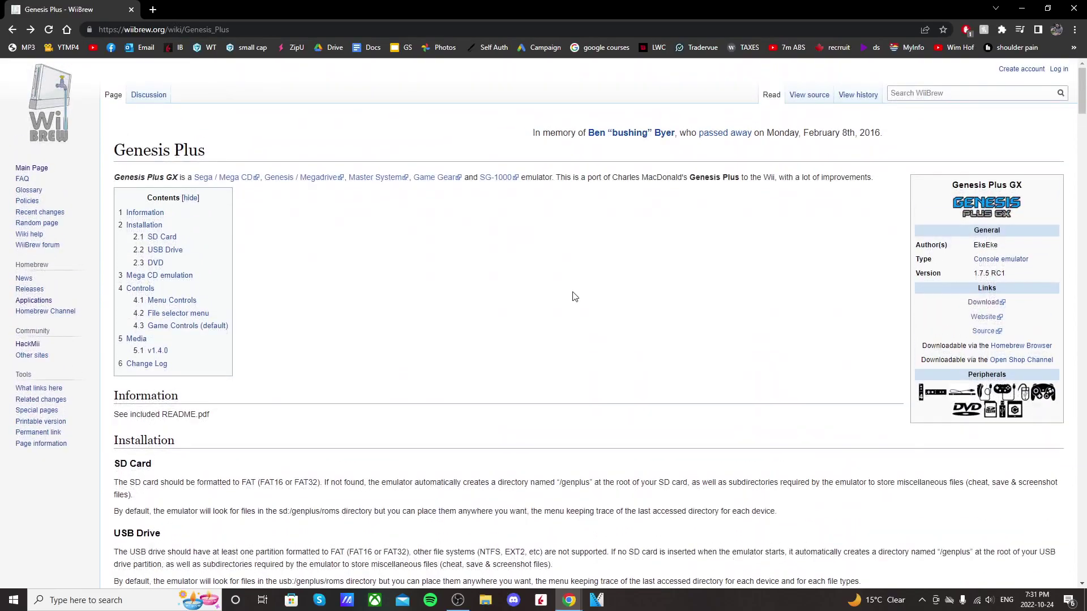
scroll(575, 297, down, 3)
scroll(574, 297, down, 2)
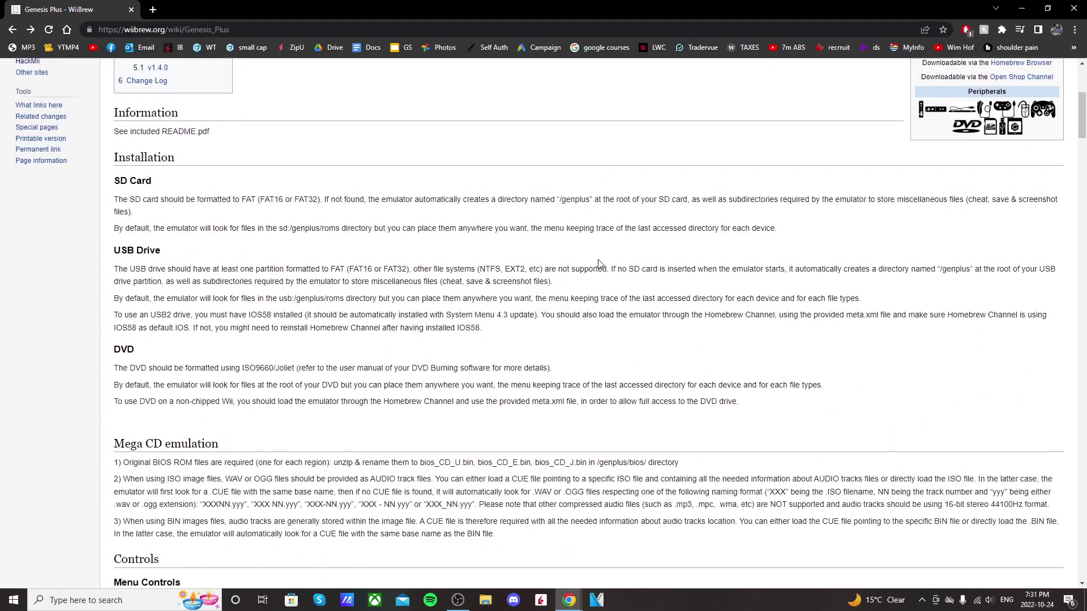
scroll(600, 263, down, 2)
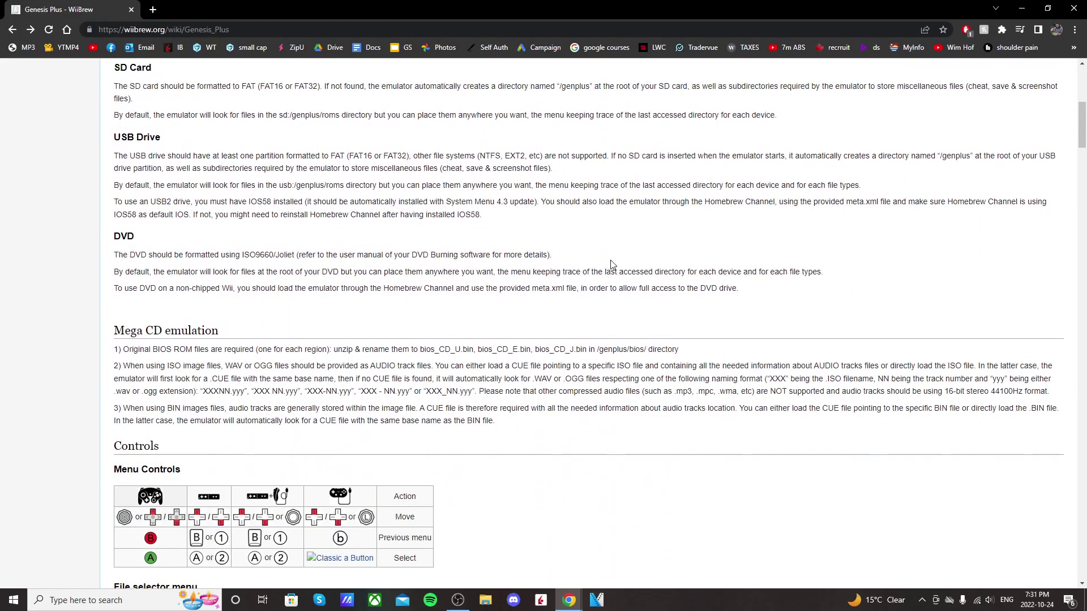
scroll(614, 264, down, 3)
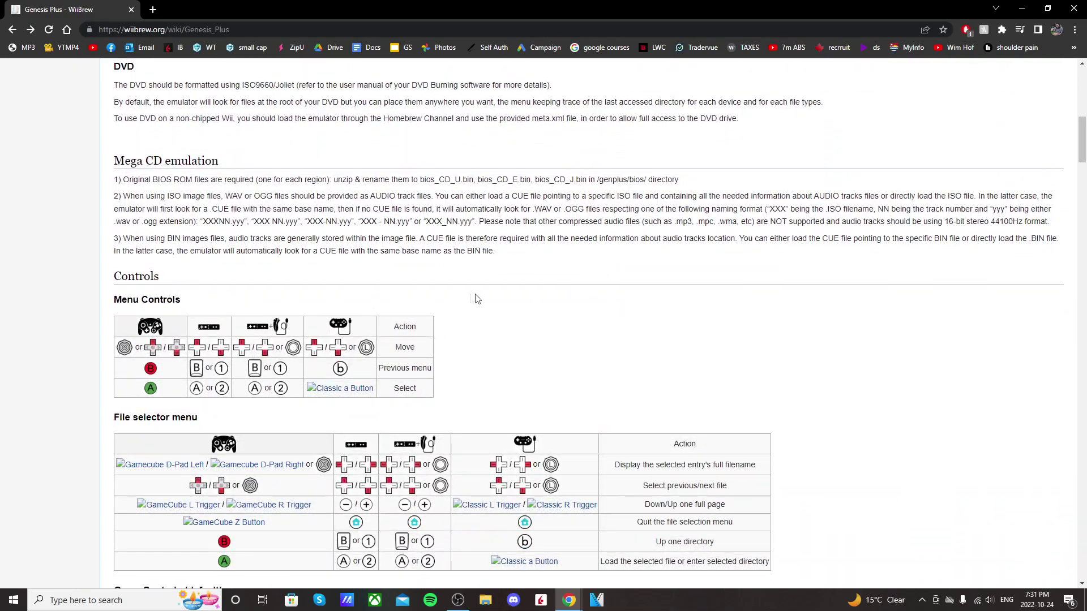
scroll(516, 319, down, 1)
scroll(394, 346, down, 1)
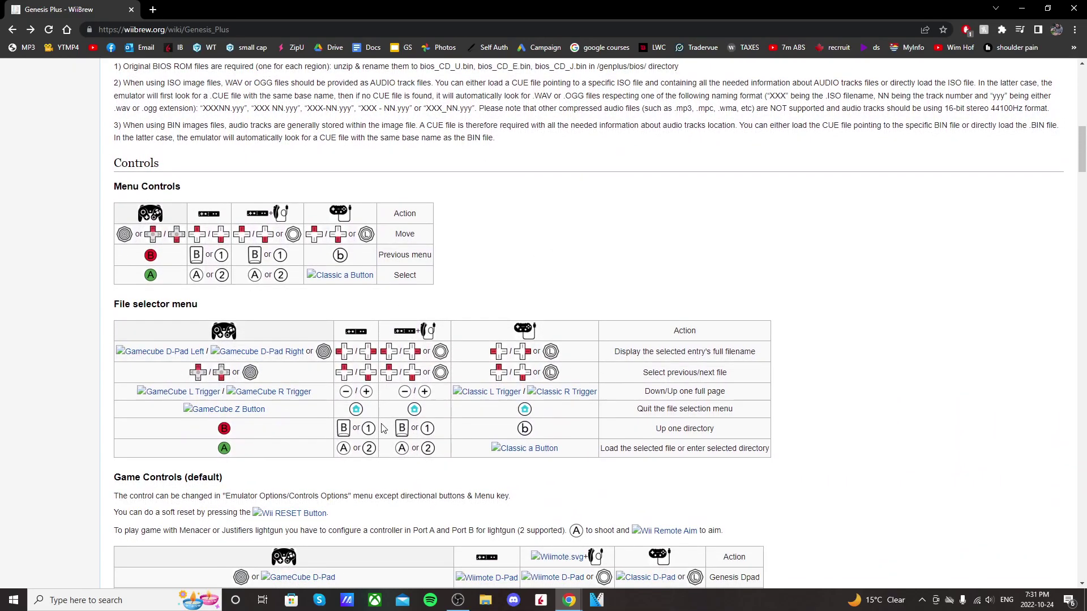
scroll(418, 388, down, 2)
scroll(515, 345, down, 1)
scroll(723, 306, down, 6)
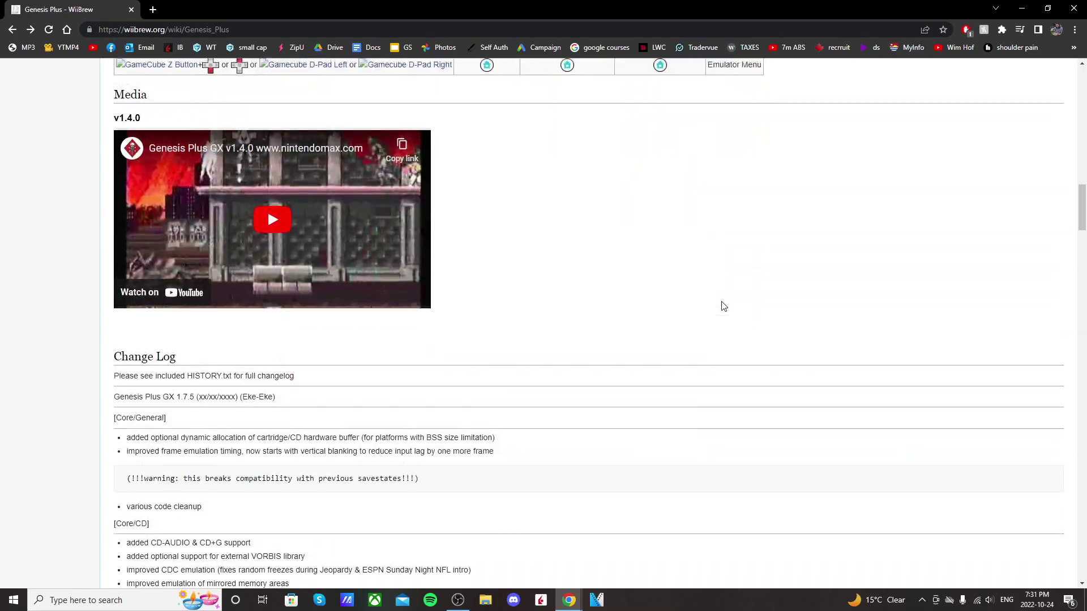
scroll(702, 279, down, 8)
scroll(631, 401, up, 20)
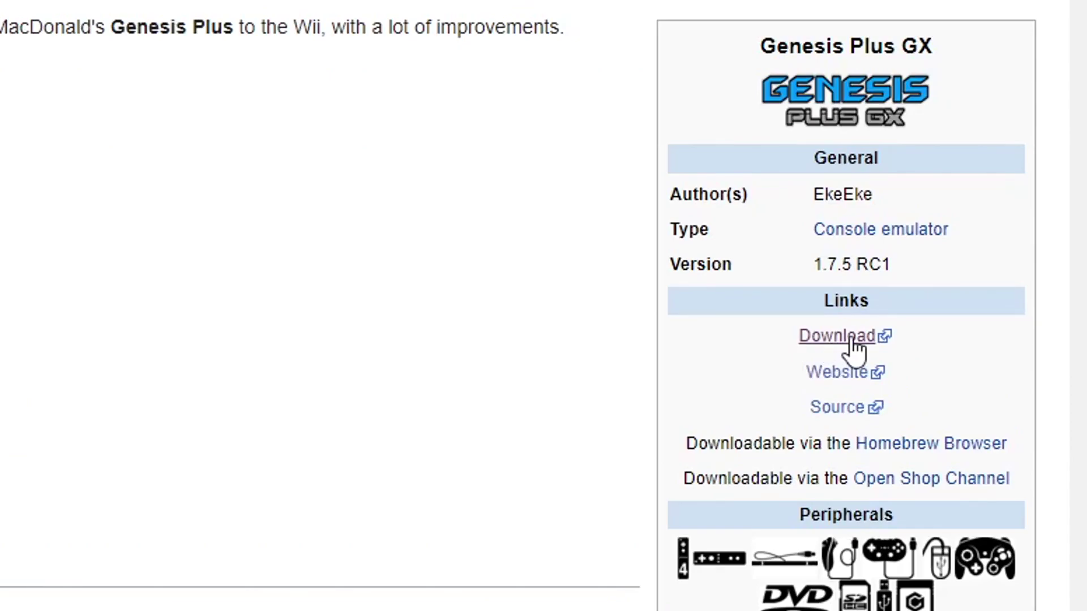
click(849, 339)
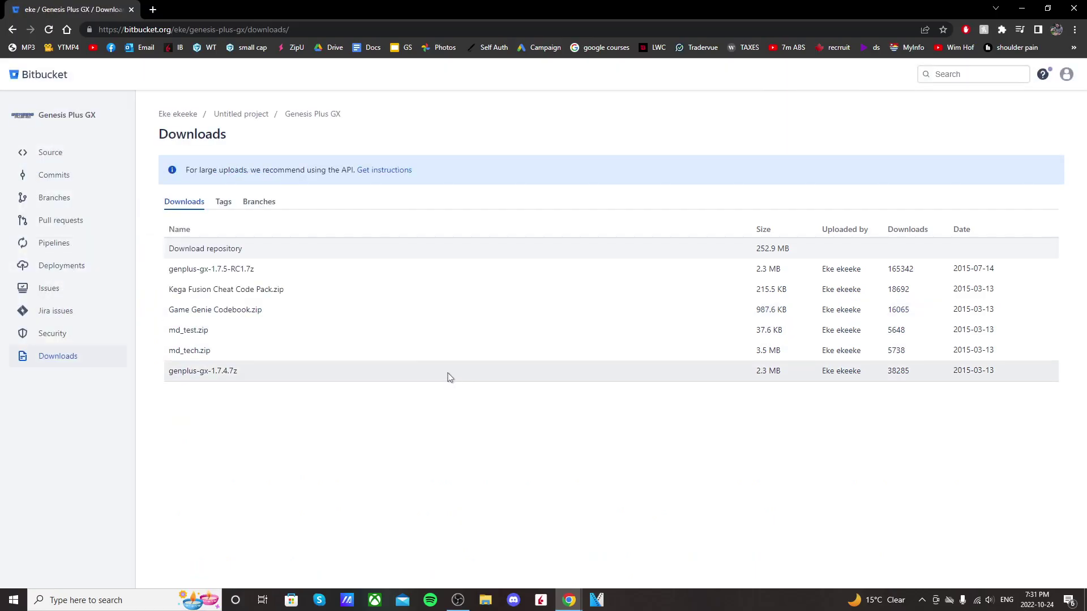
- Download genplus-gx-1.7.5-RC1.7z from Bitbucket and open it from the download shelf
click(236, 270)
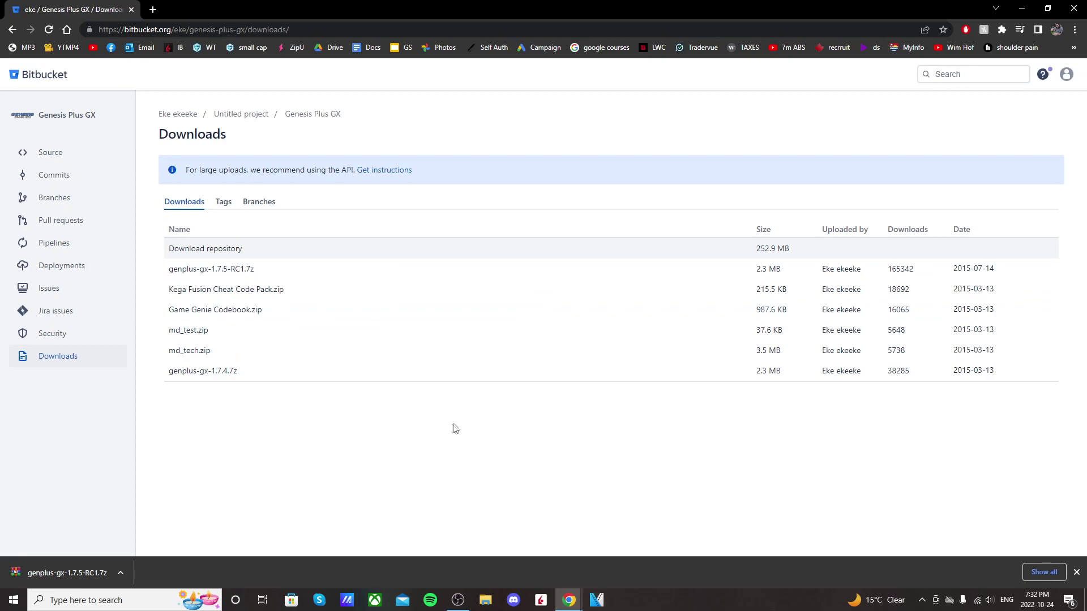
click(60, 574)
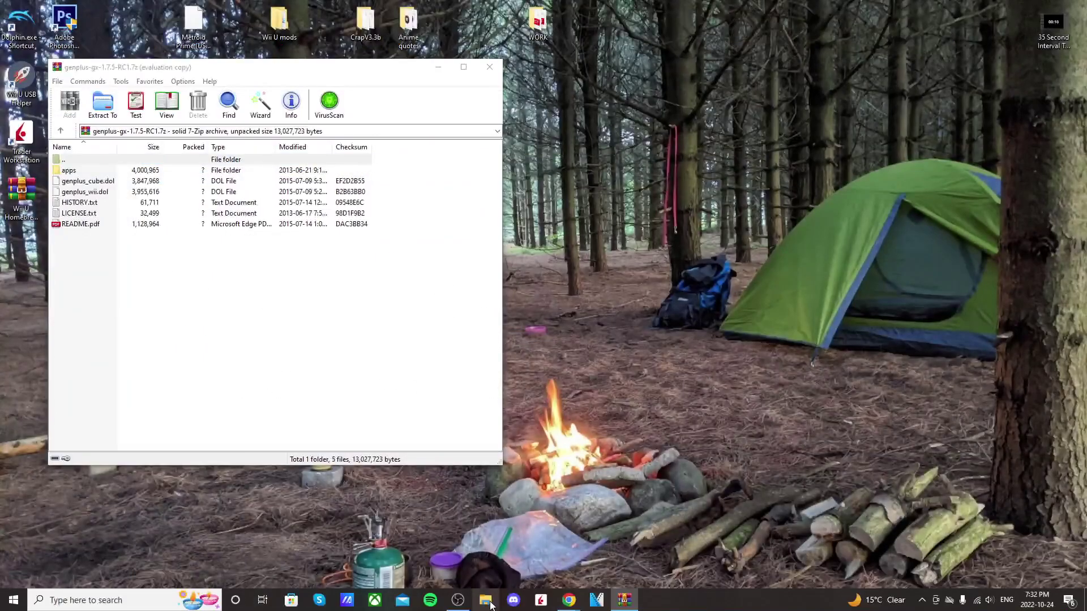
- Place a File Explorer window on USB Drive (E:) beside WinRAR, then open HISTORY.txt
key(super+e)
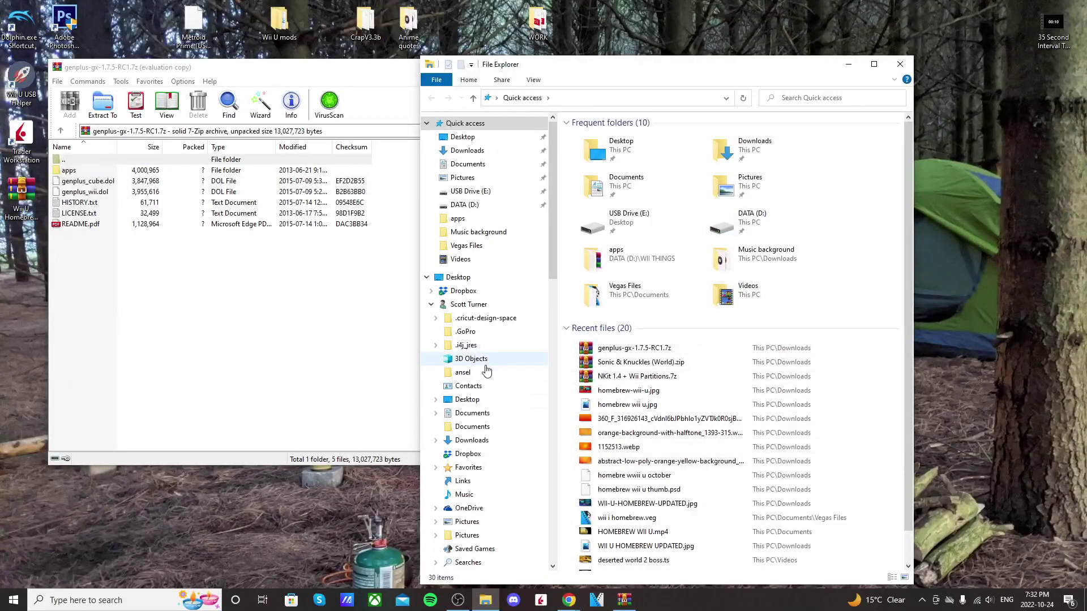
click(490, 195)
drag(717, 74, 821, 44)
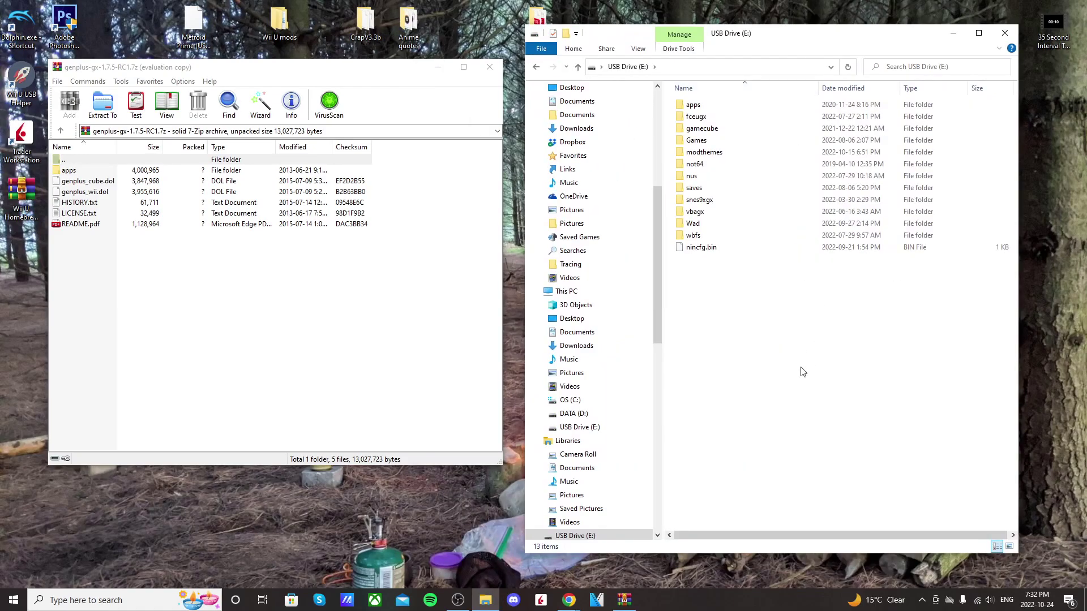
click(90, 244)
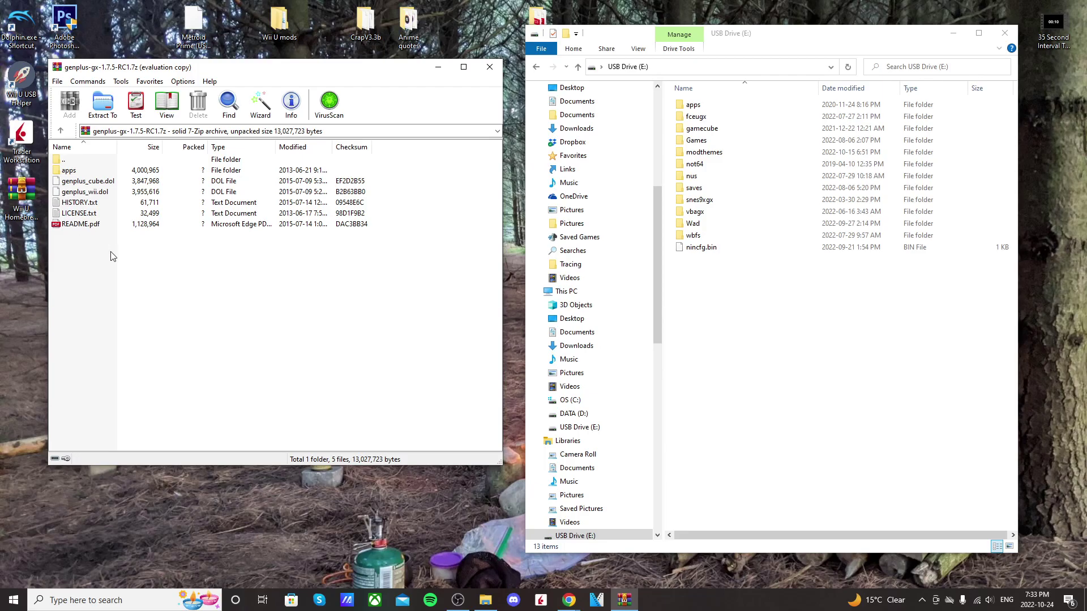
double_click(85, 204)
- Scroll through the HISTORY.txt changelog in Notepad and close it
scroll(234, 276, down, 10)
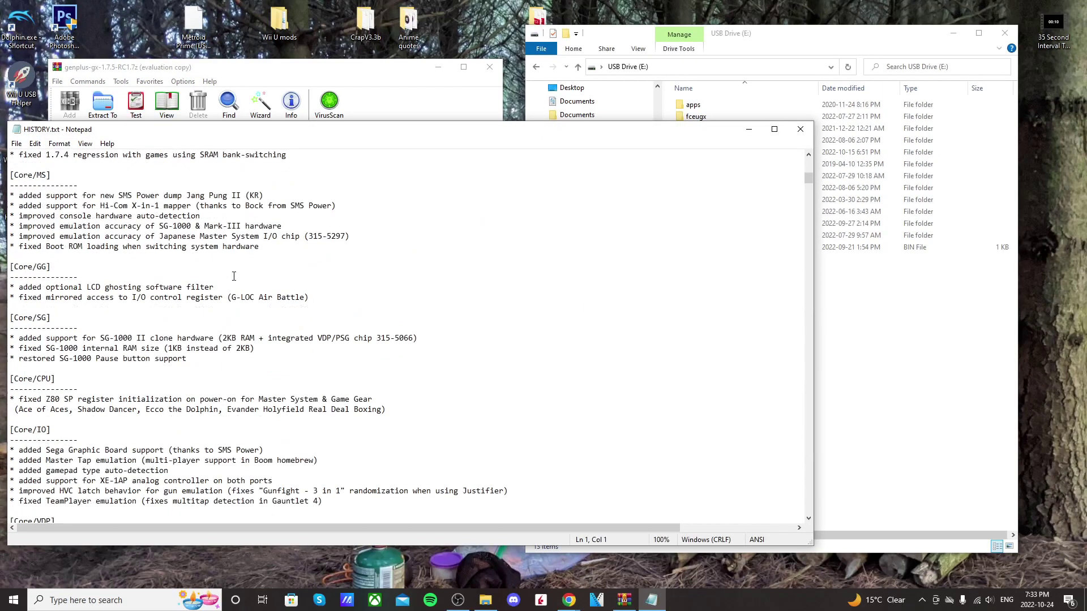
scroll(233, 276, up, 10)
click(801, 129)
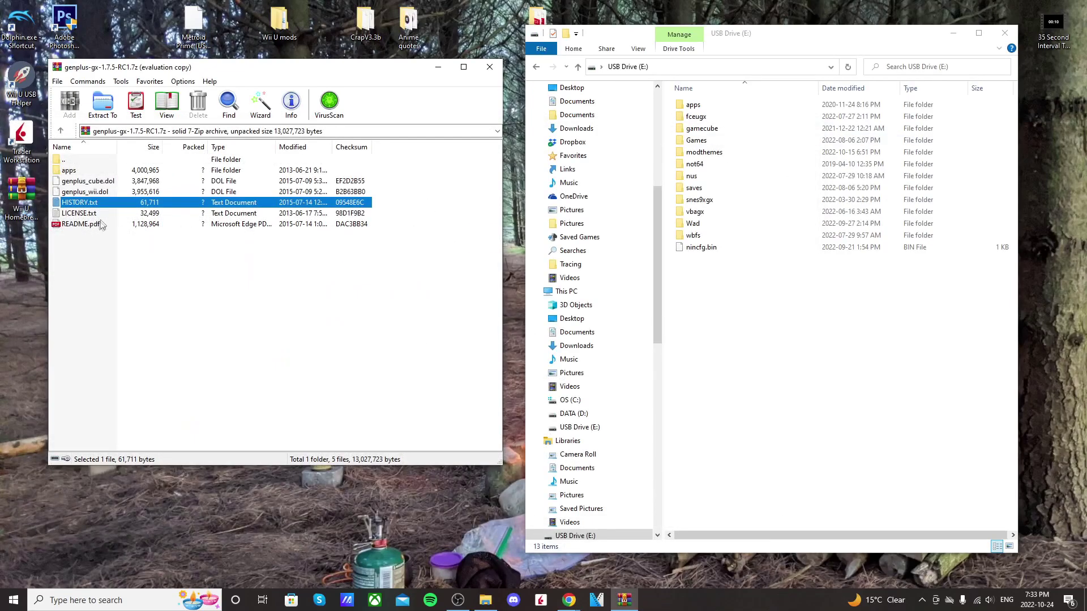
- Skim README.pdf's introduction, then select all files and folders in the archive
click(97, 225)
double_click(97, 225)
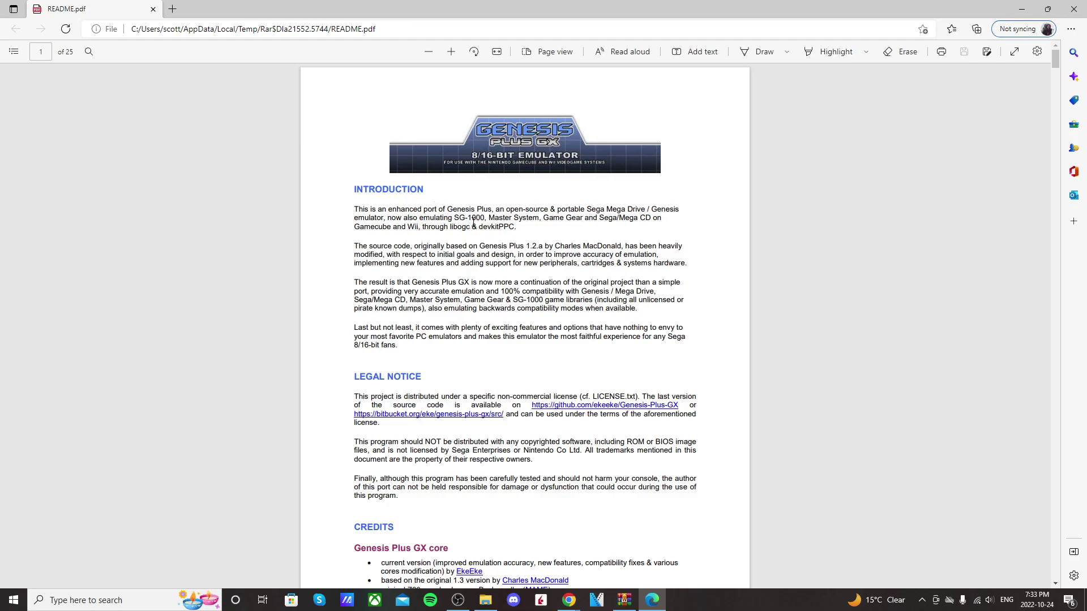
drag(460, 222, 647, 222)
click(599, 272)
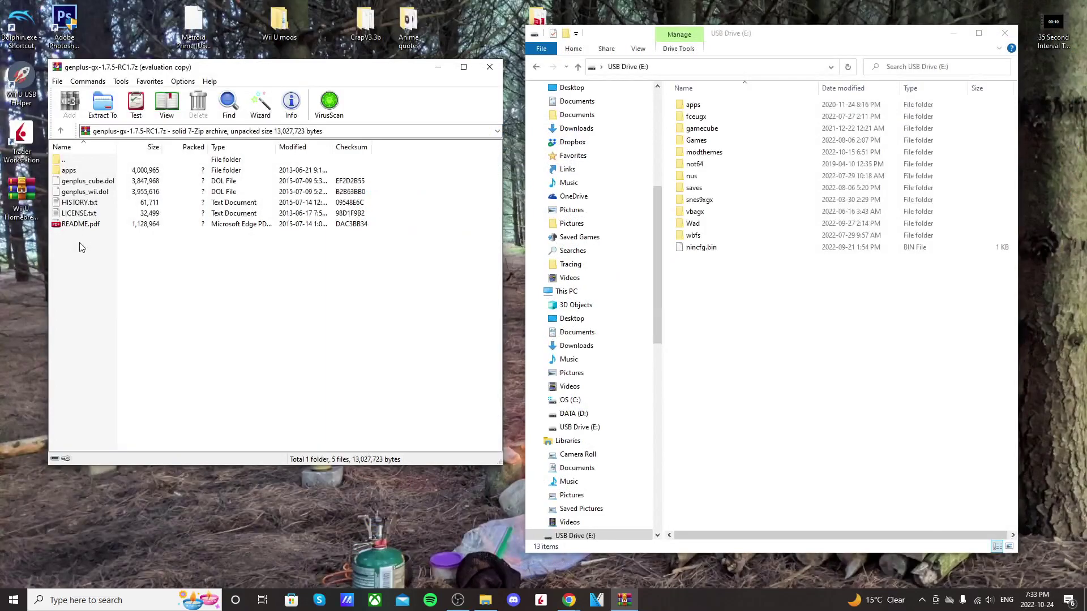
drag(96, 248, 73, 173)
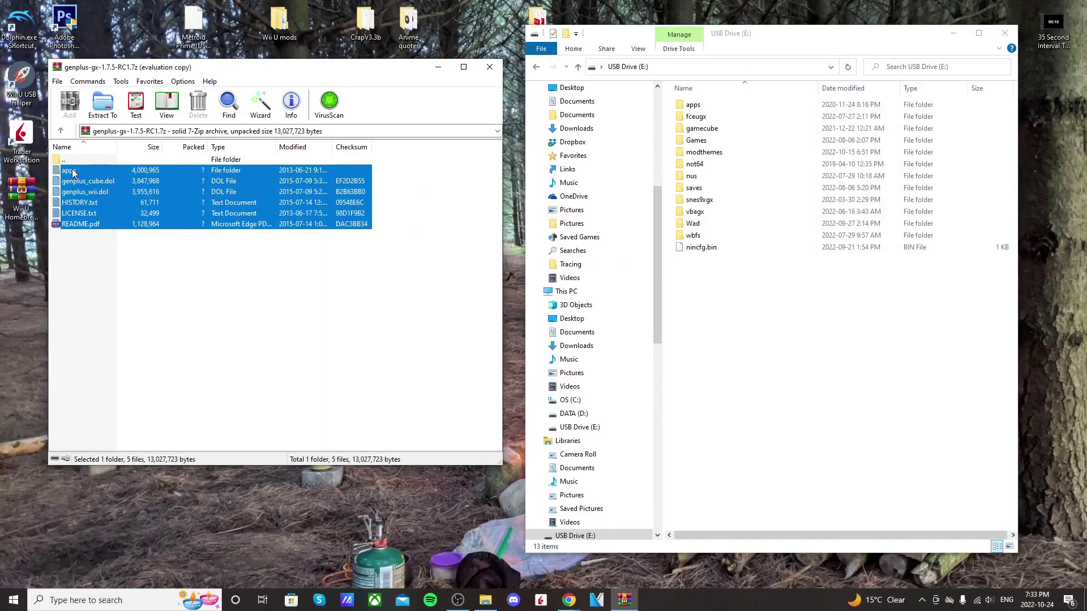
- Copy the archive contents to USB Drive (E:) and check boot.dol, icon.png, meta.xml in apps\genplus-gx
click(734, 293)
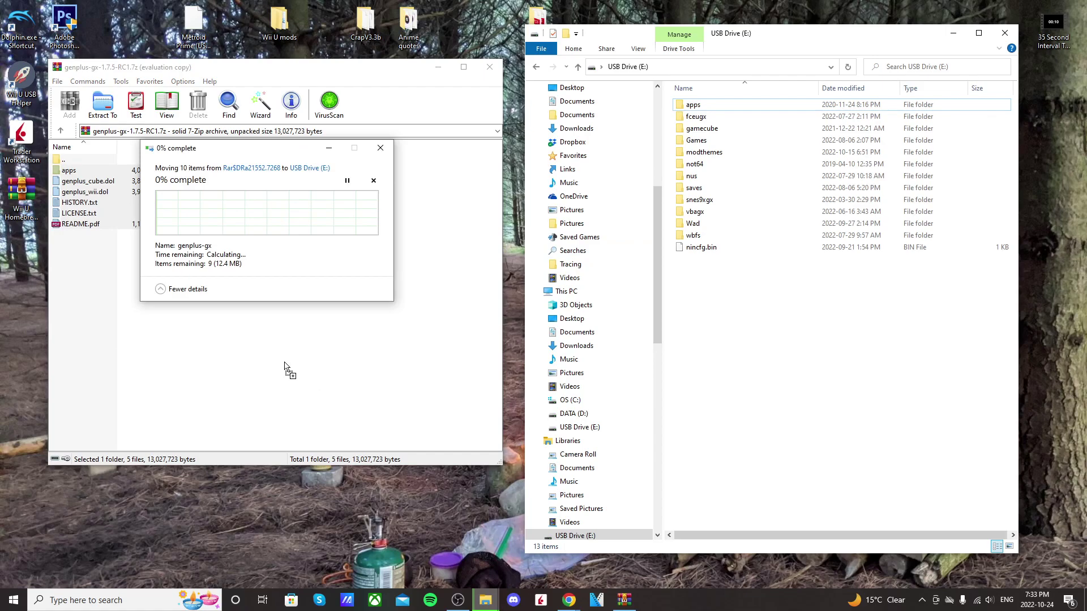
double_click(718, 105)
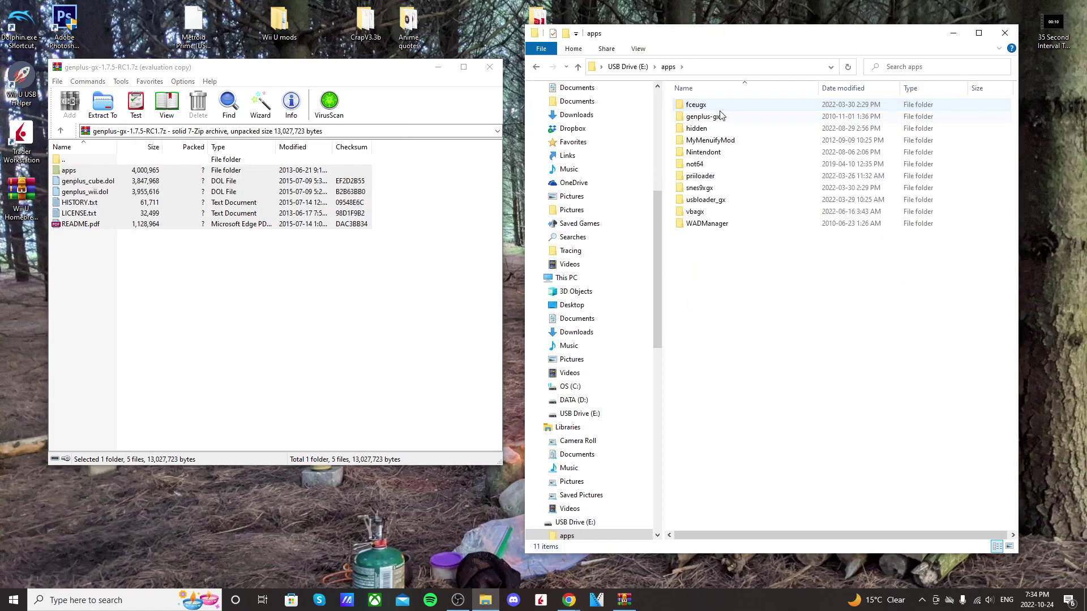
double_click(727, 118)
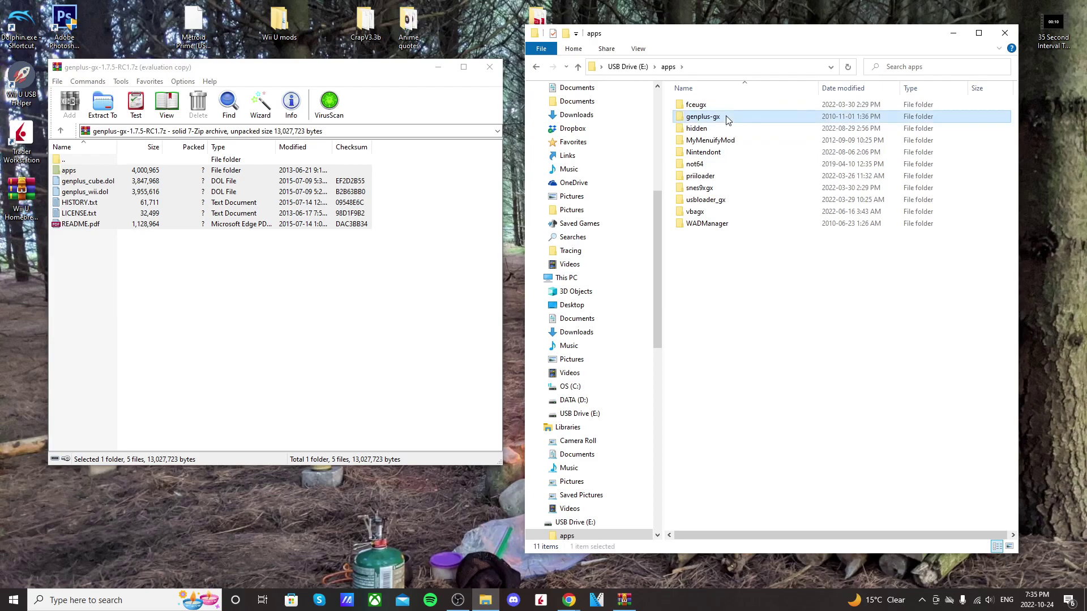
drag(728, 138, 711, 104)
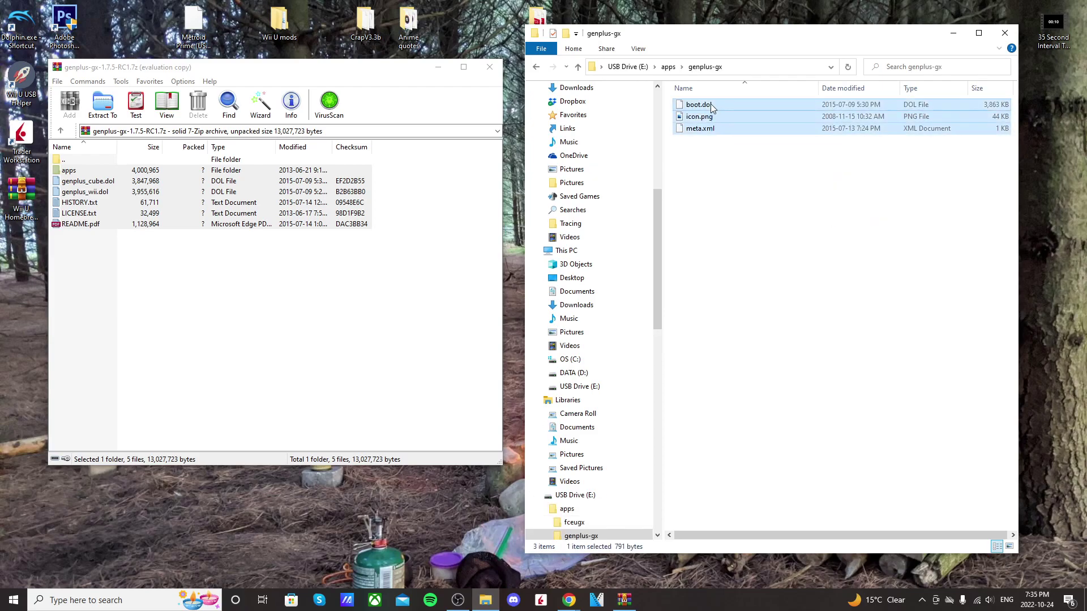
click(745, 174)
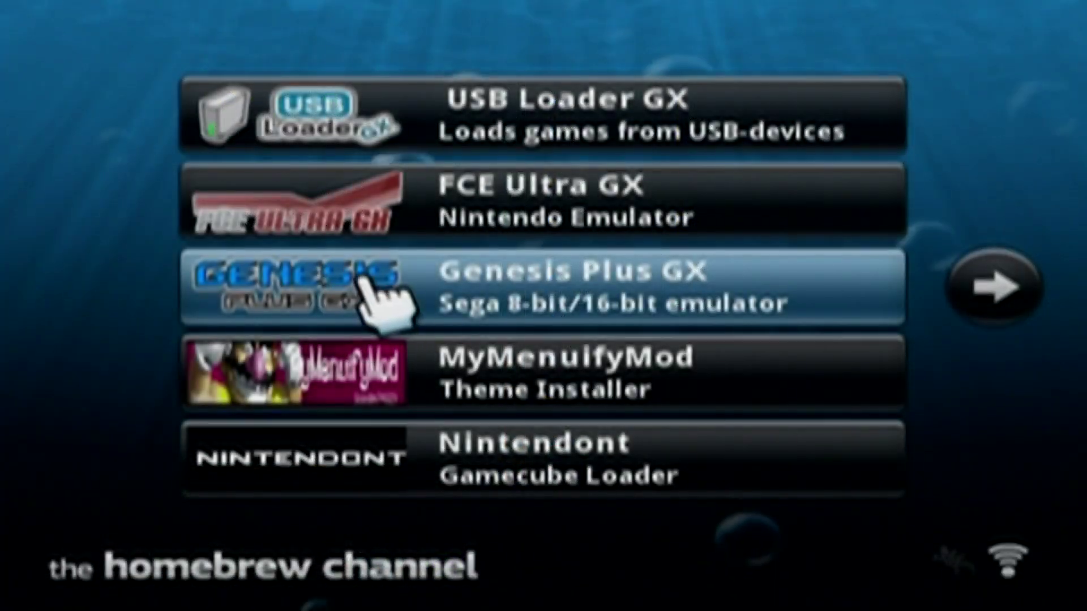
- Load Genesis Plus GX from the Homebrew Channel, accept the default-settings warning, and open Exit
click(758, 317)
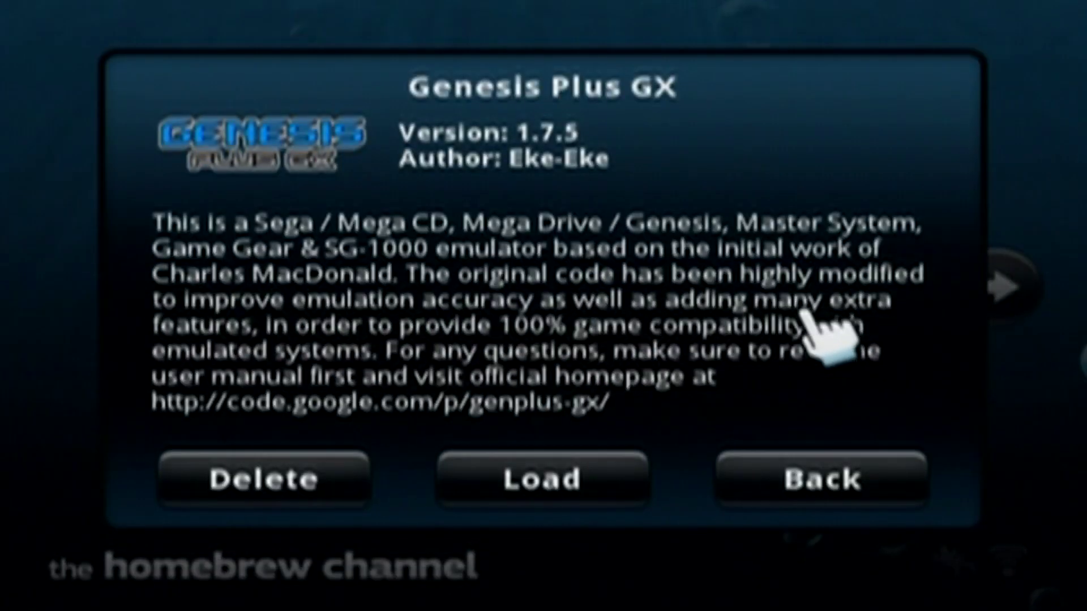
click(532, 484)
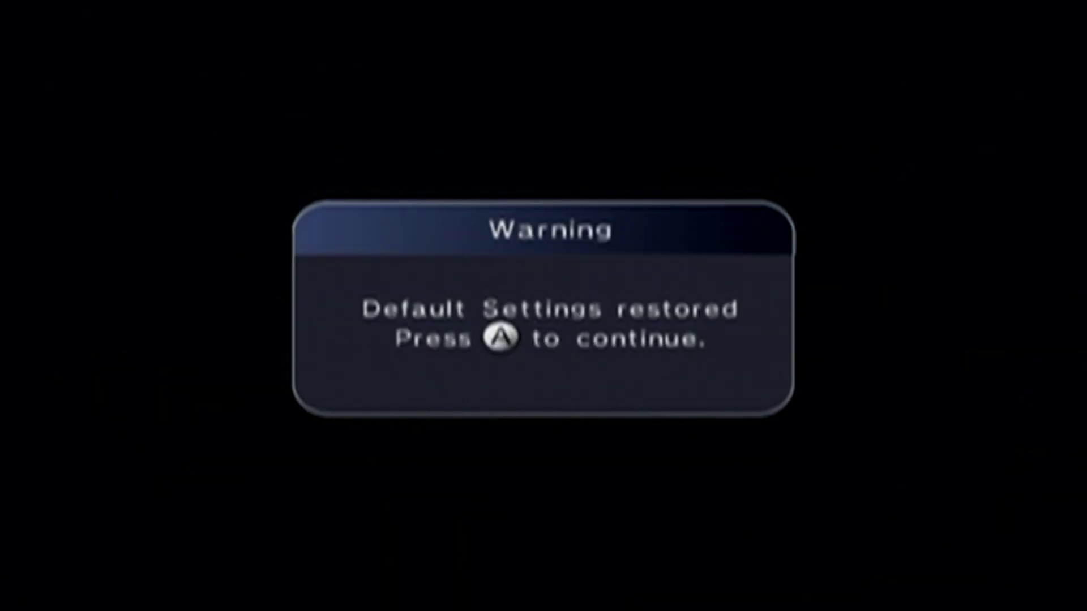
key(Return)
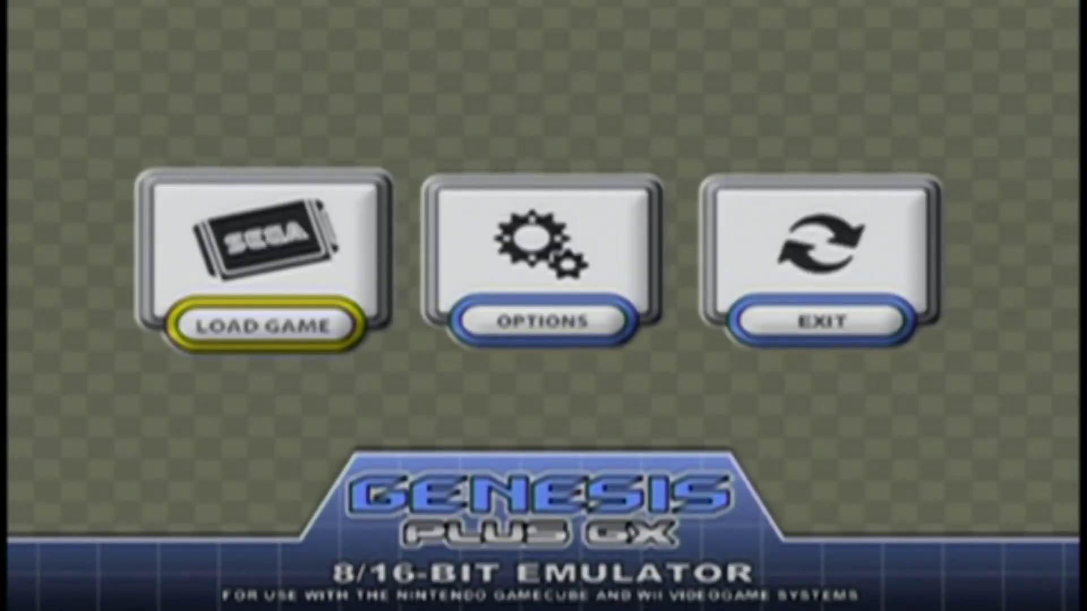
key(Right)
key(Right)
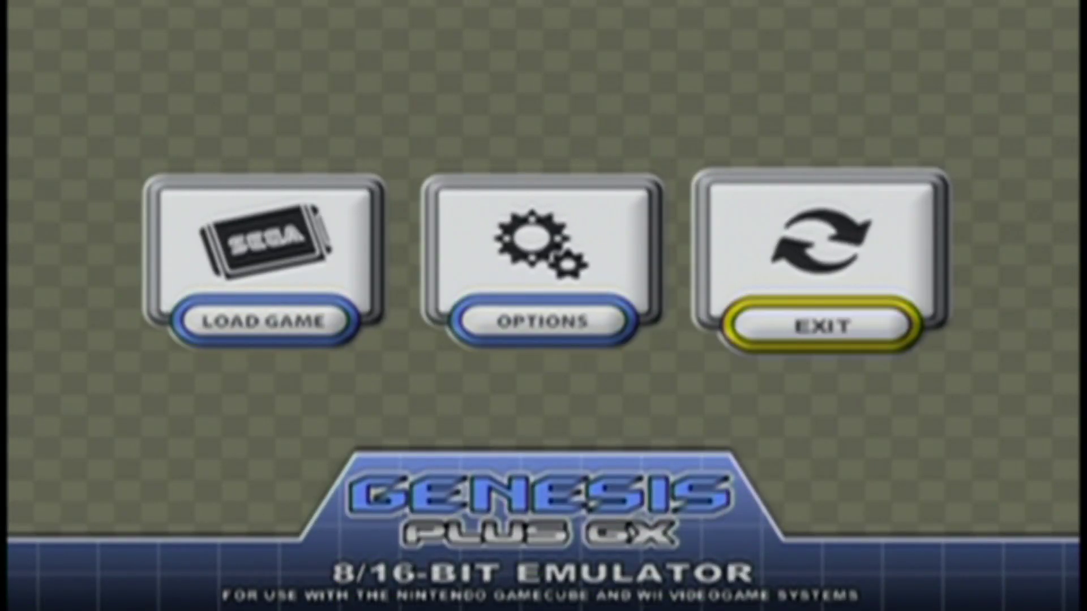
key(Return)
key(Down)
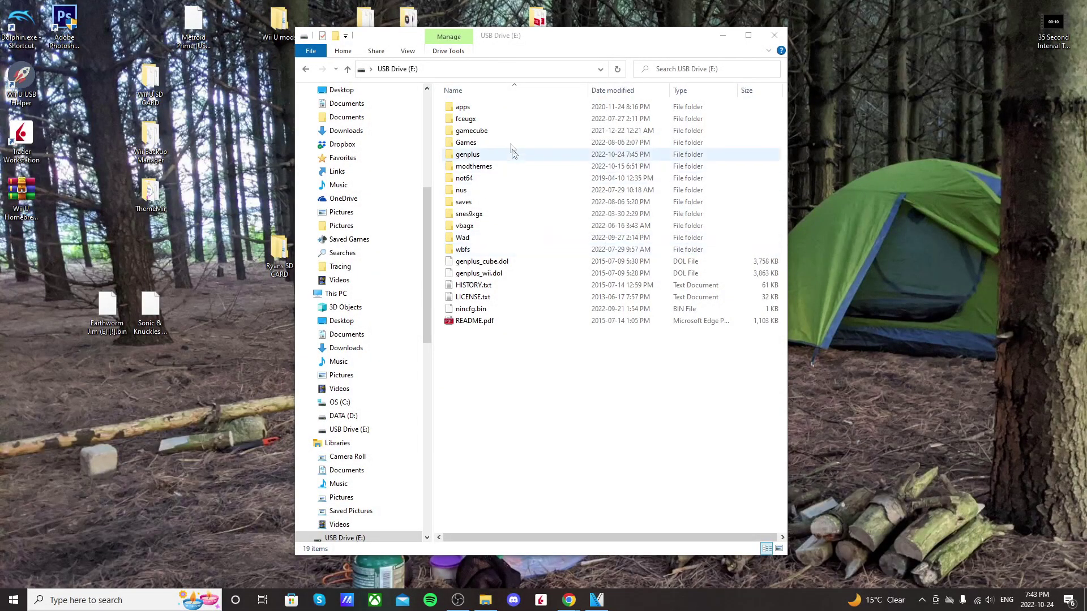
- Create a new folder named roms inside genplus on USB Drive (E:)
double_click(480, 155)
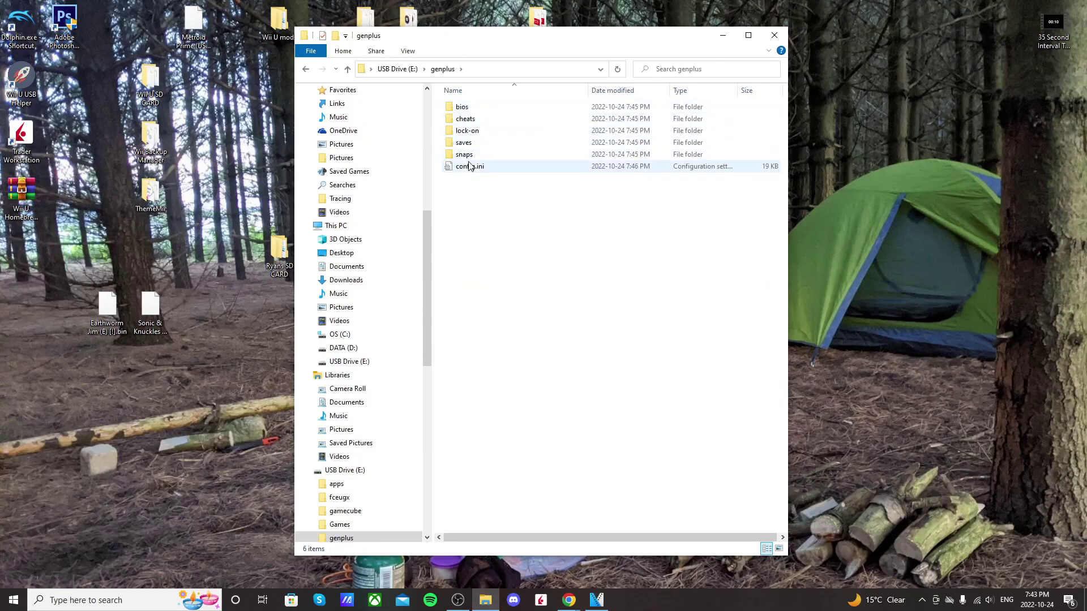
right_click(498, 226)
mouse_move(544, 387)
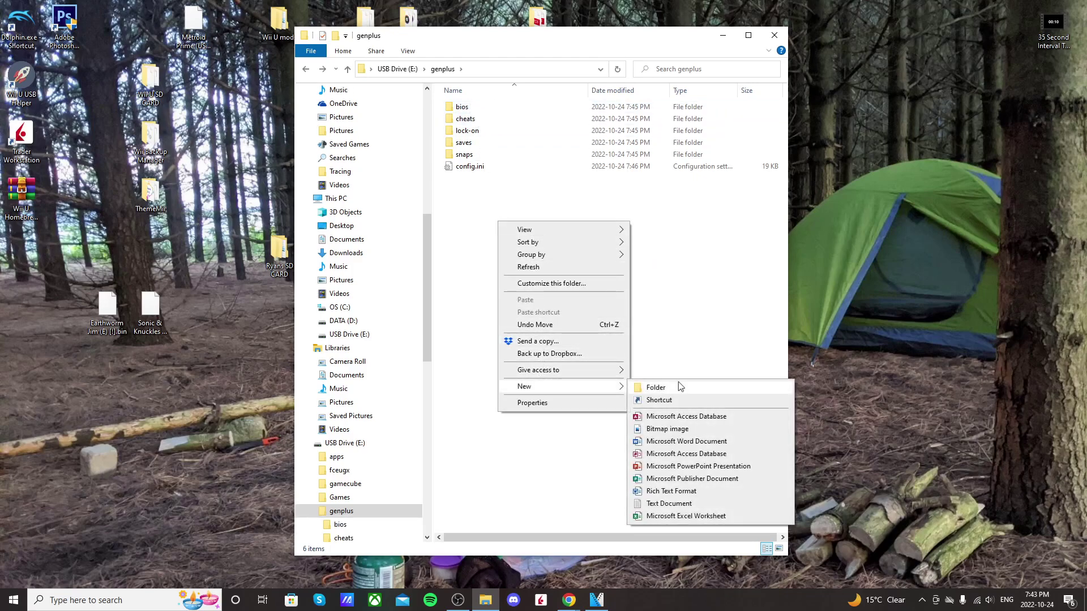
click(679, 386)
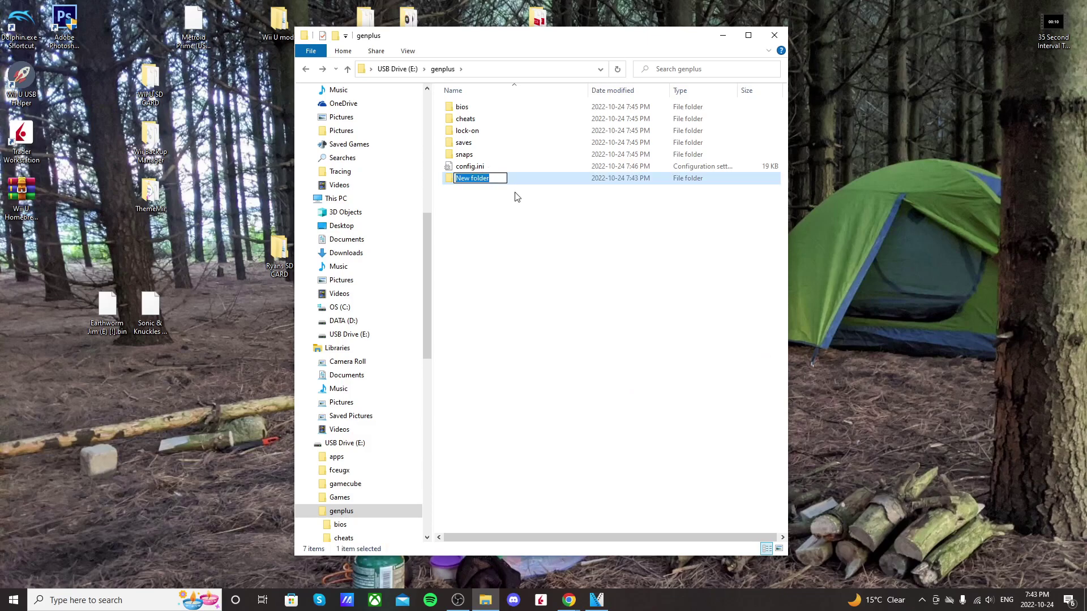
text(rom,)
key(Return)
click(524, 234)
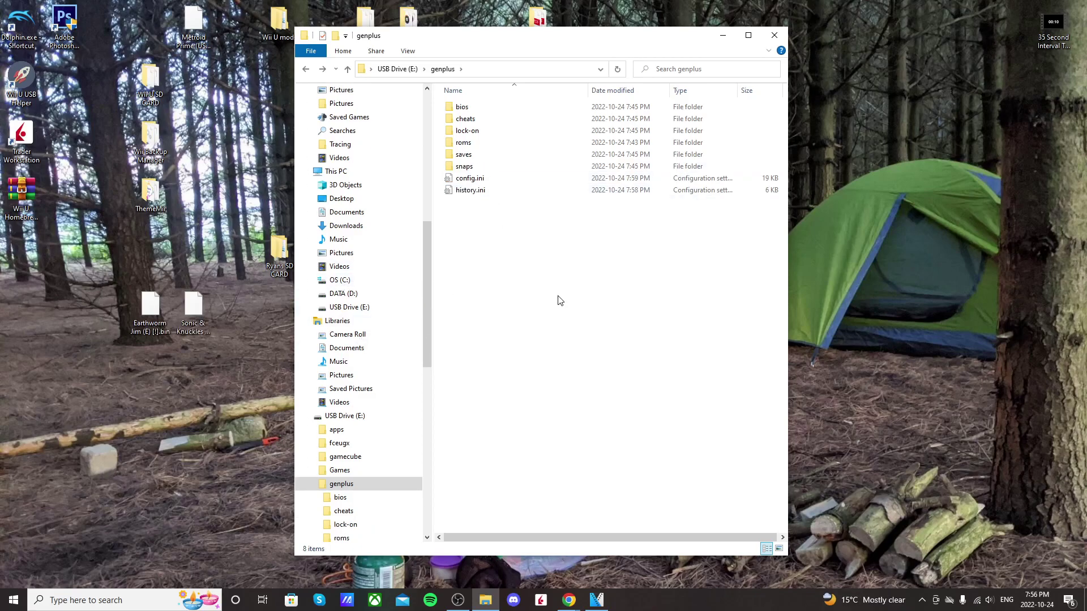
- Copy Earthworm Jim (E) [!].bin and Sonic & Knuckles (World).md from the desktop into roms
double_click(484, 144)
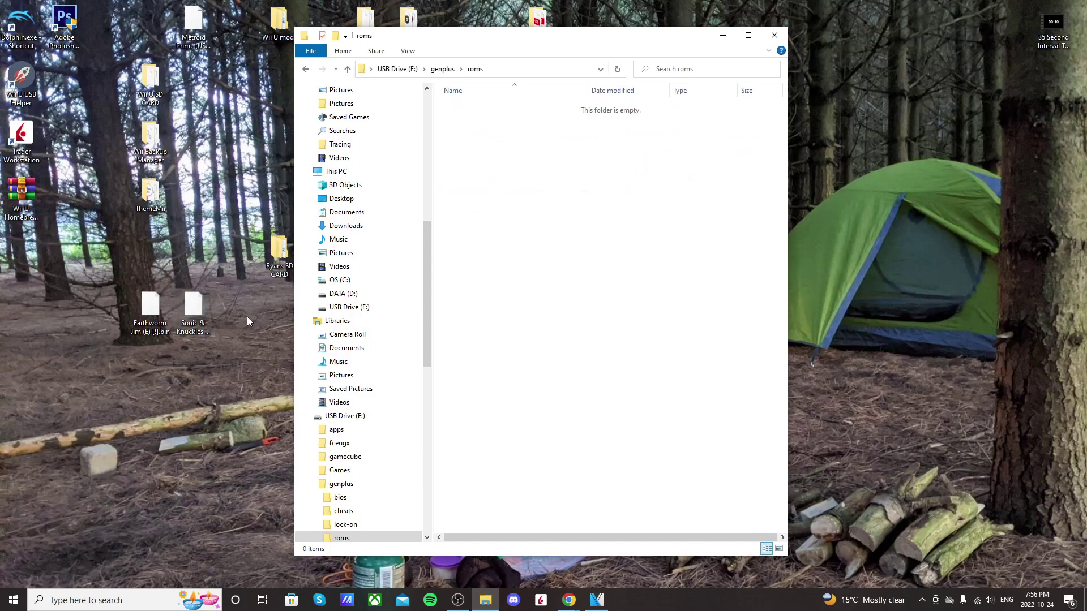
drag(247, 318, 630, 219)
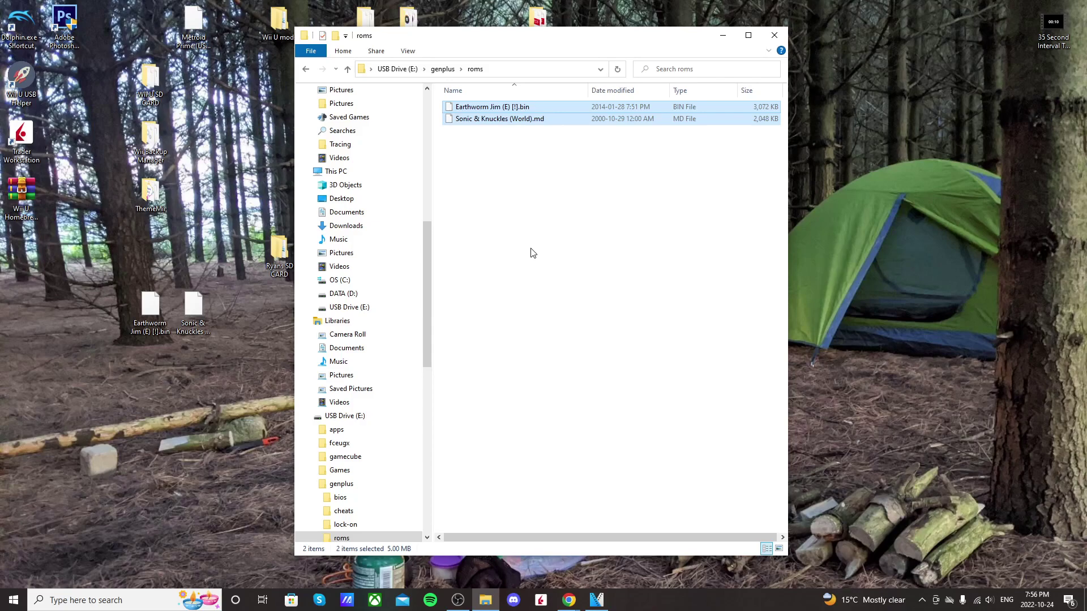
click(524, 191)
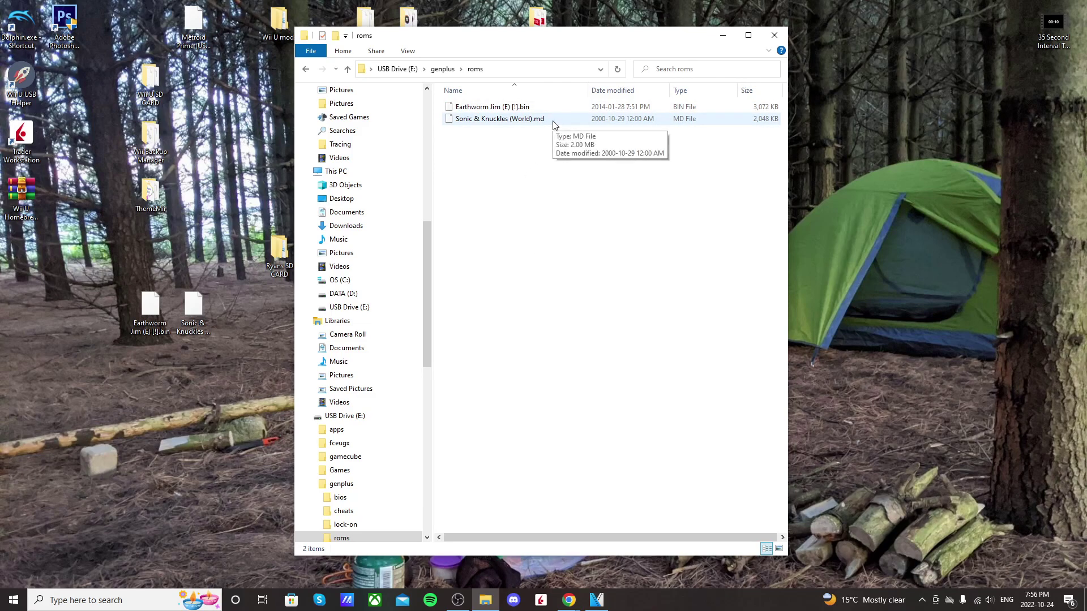
click(306, 69)
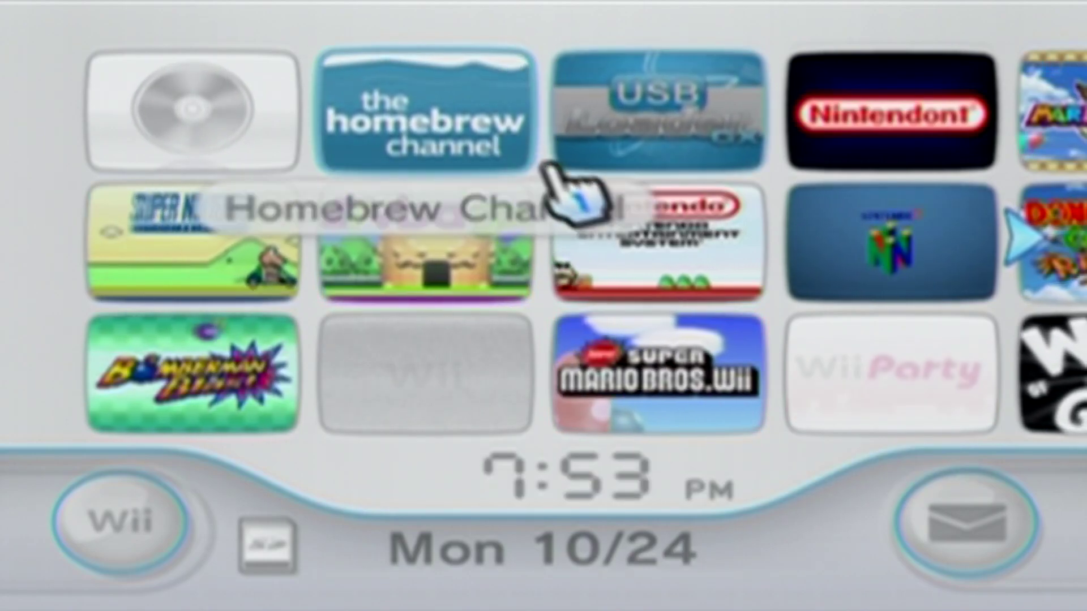
- Start the Homebrew Channel from the Wii Menu and load Genesis Plus GX
click(478, 90)
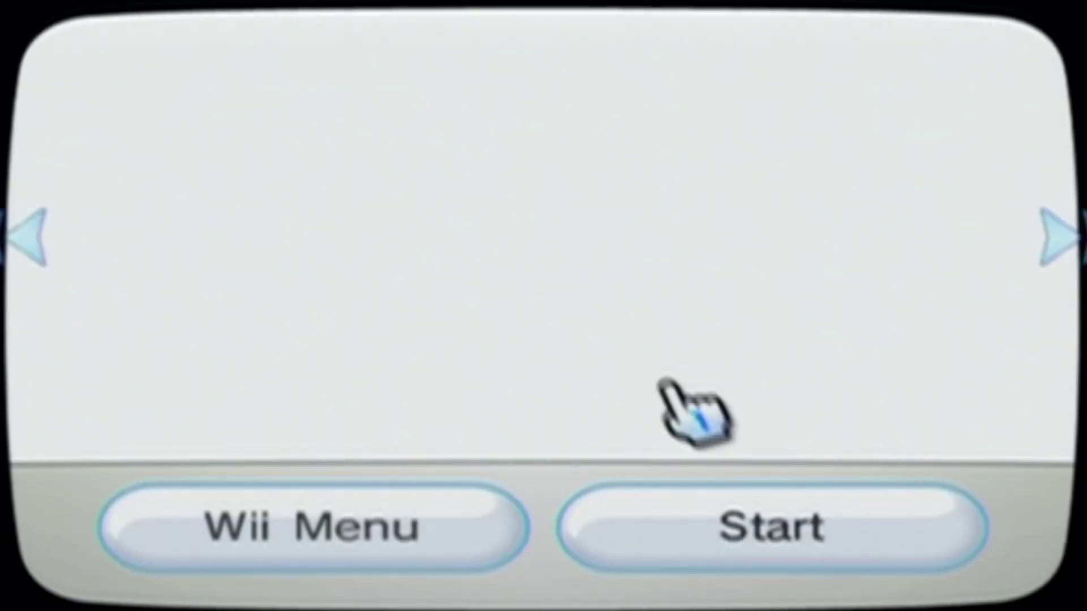
click(725, 520)
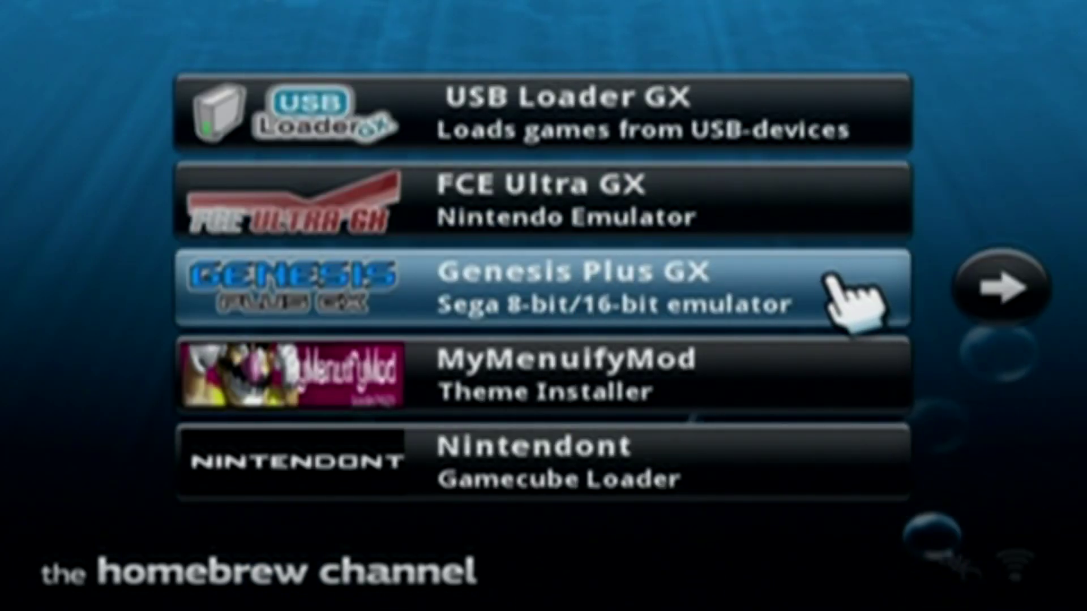
click(770, 286)
click(538, 481)
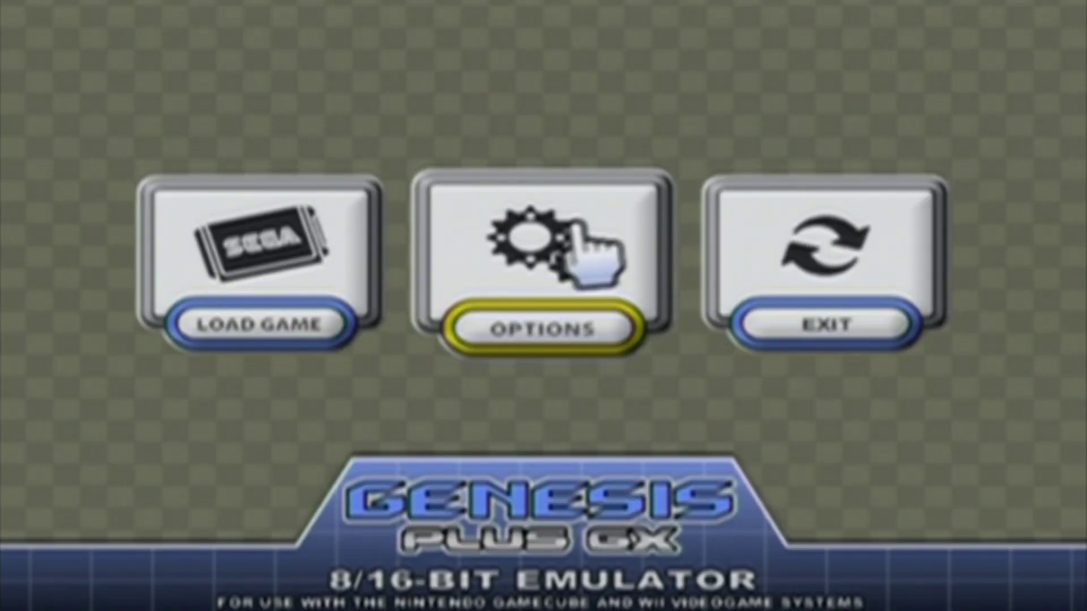
click(574, 226)
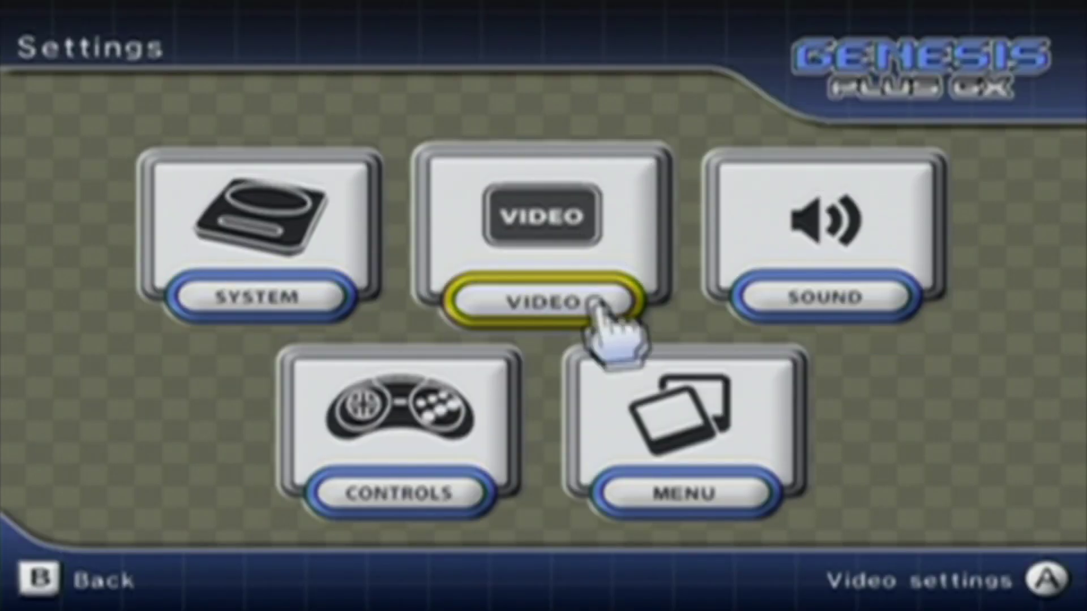
click(690, 405)
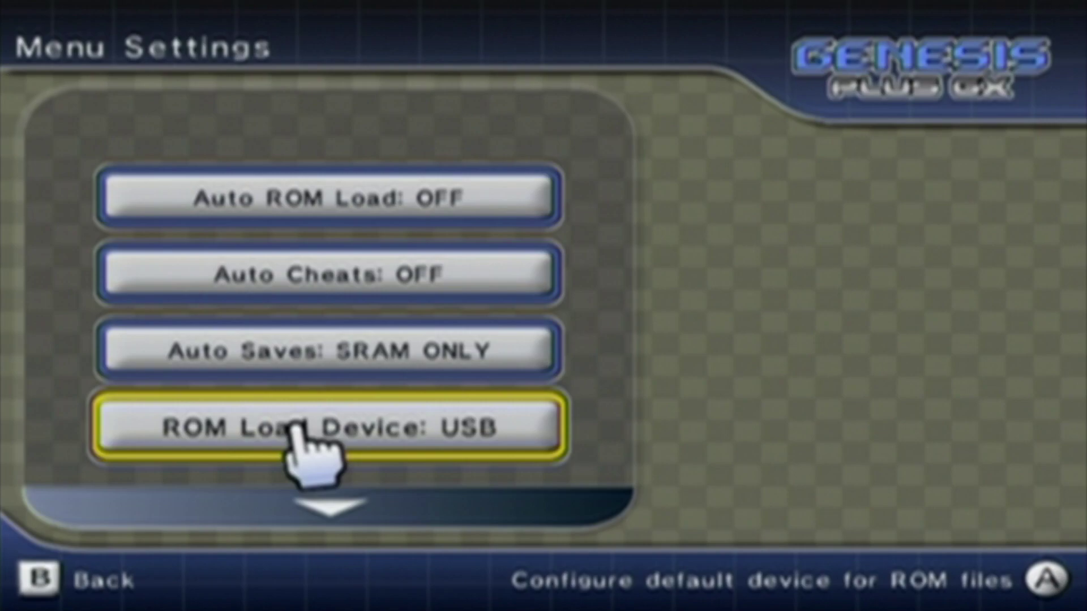
click(373, 494)
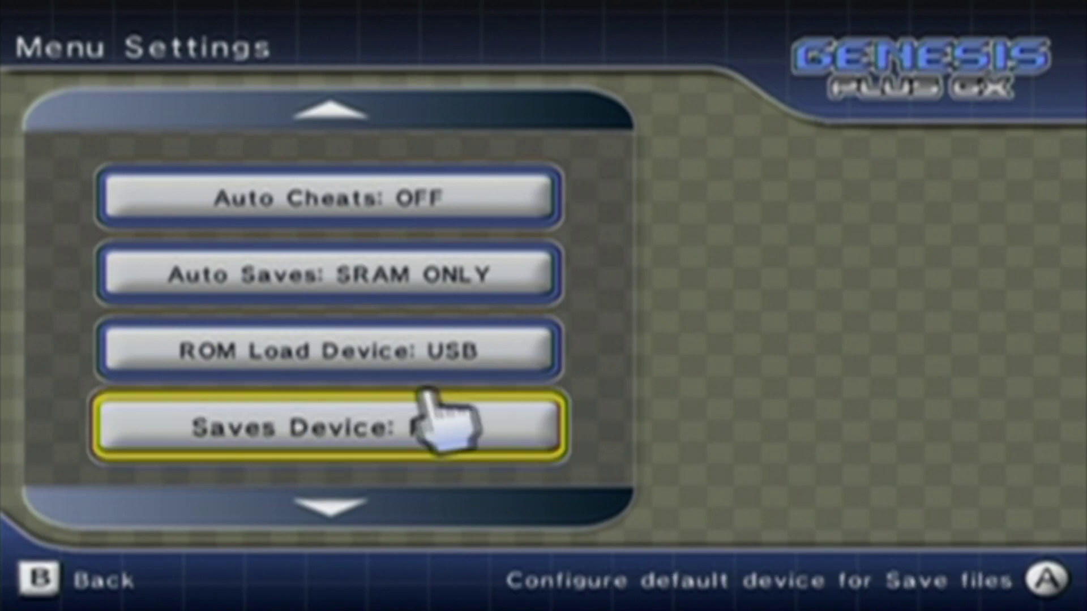
click(330, 110)
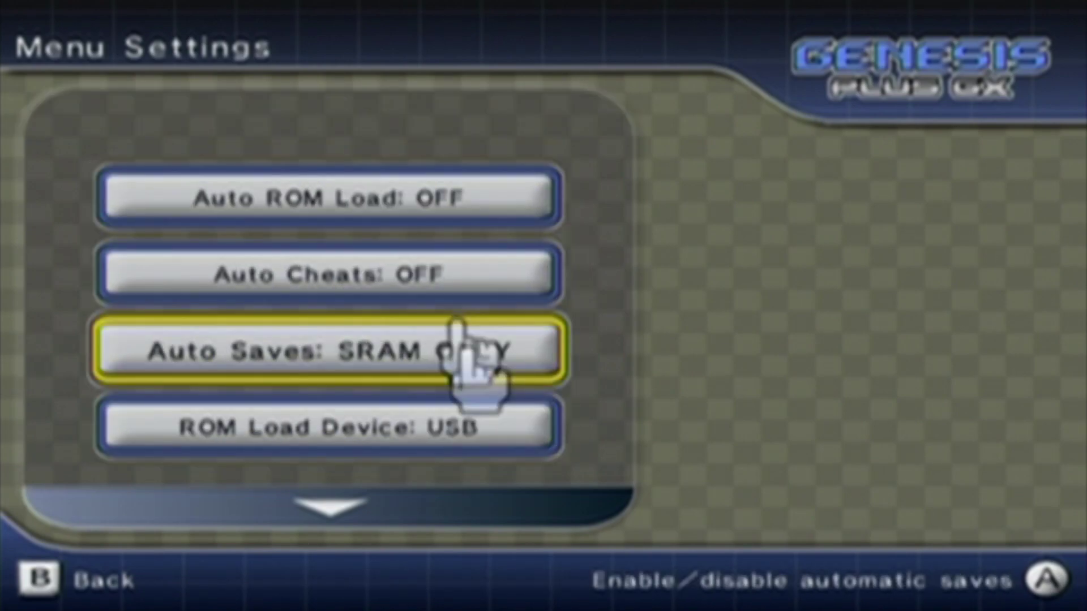
key(Escape)
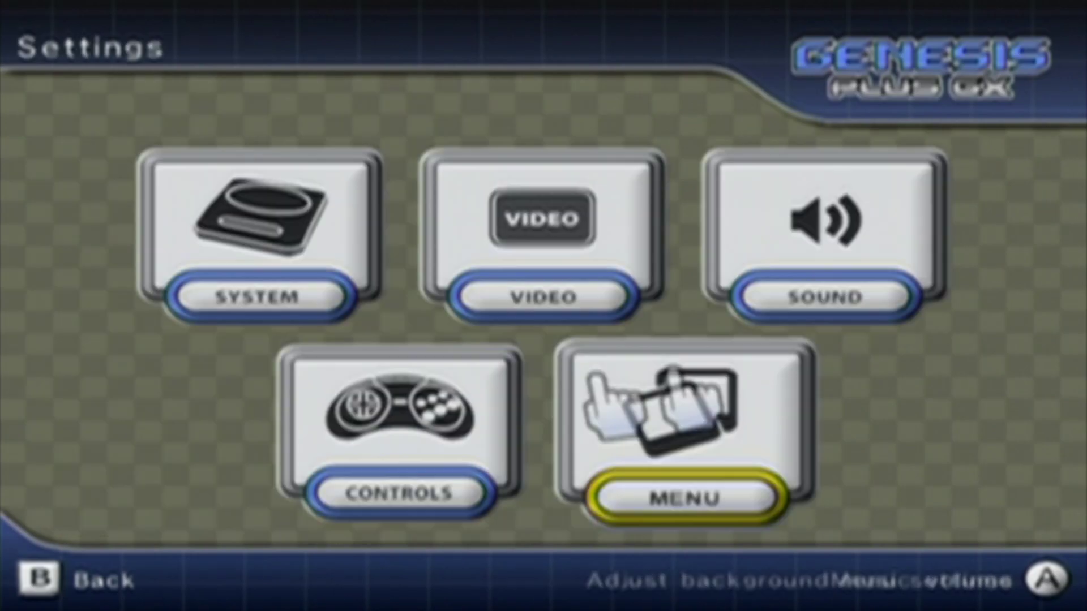
click(449, 429)
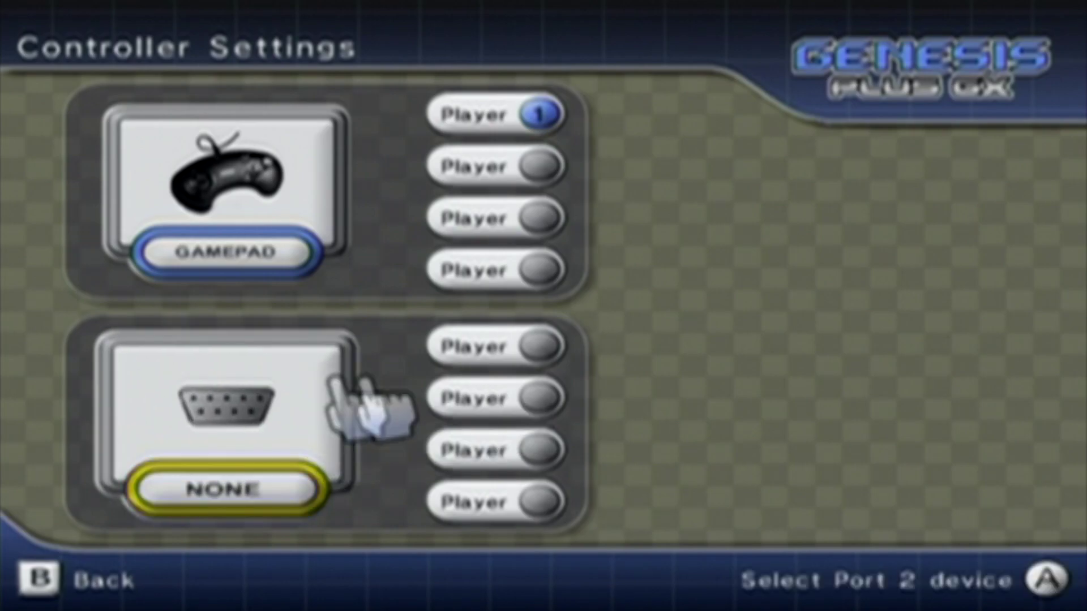
right_click(592, 470)
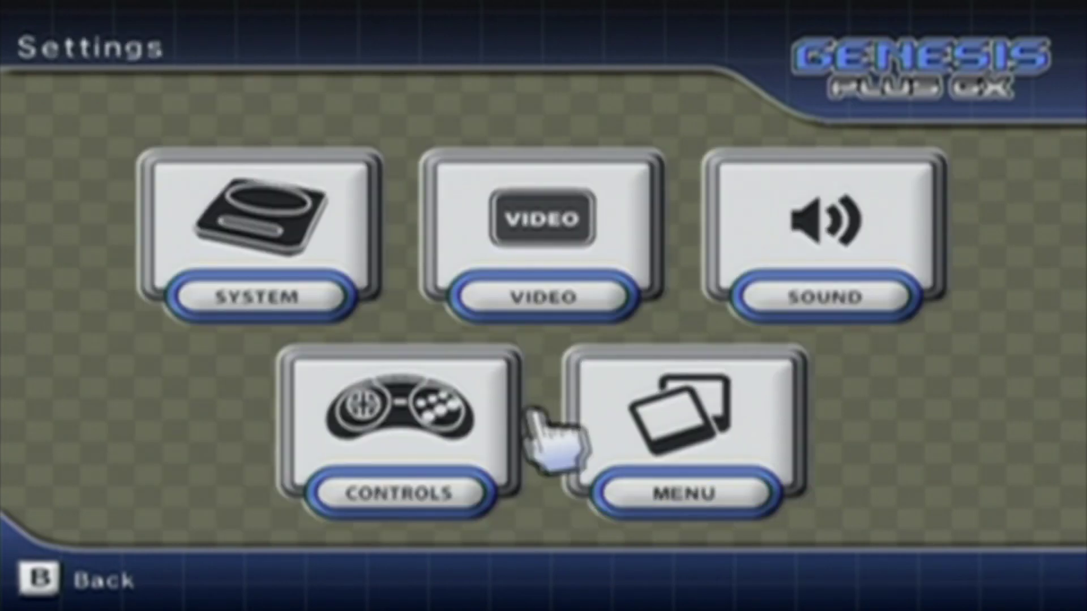
right_click(376, 376)
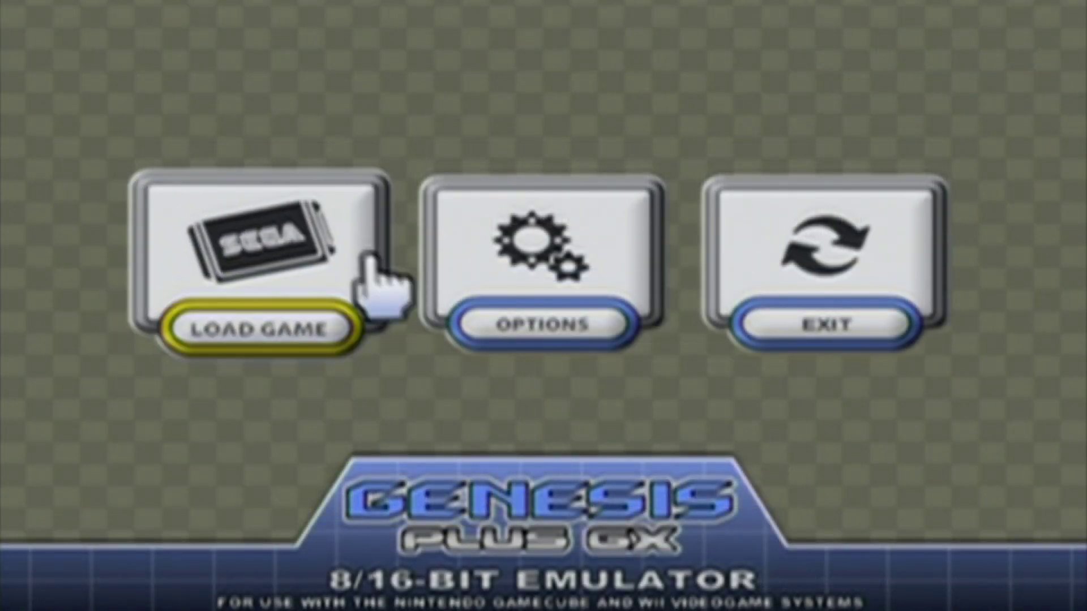
- Open Load Game > Mega Drive and navigate from the drive root into genplus > roms
click(280, 213)
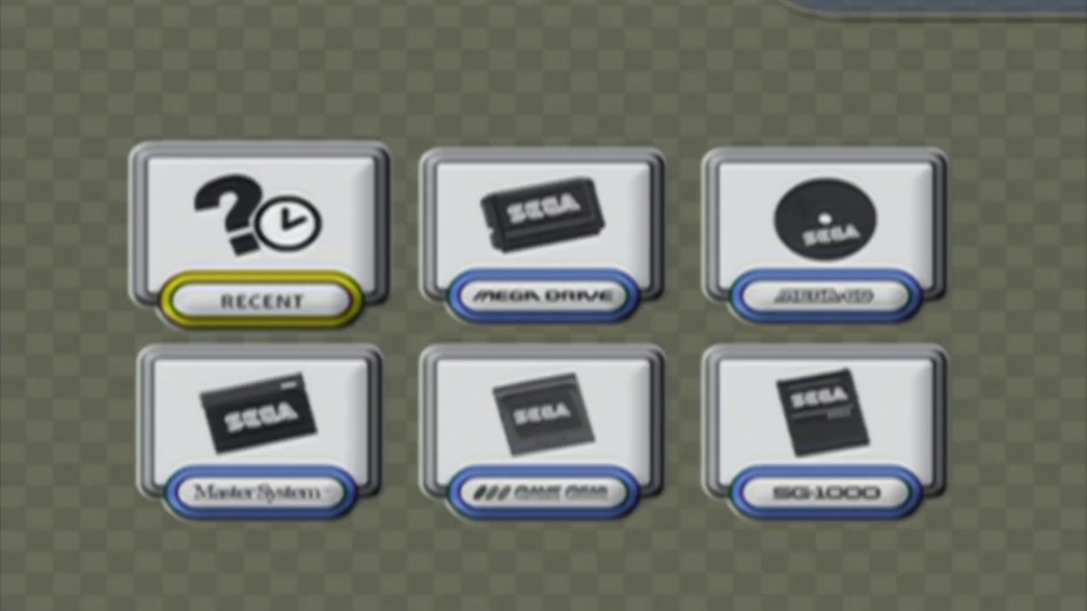
click(572, 207)
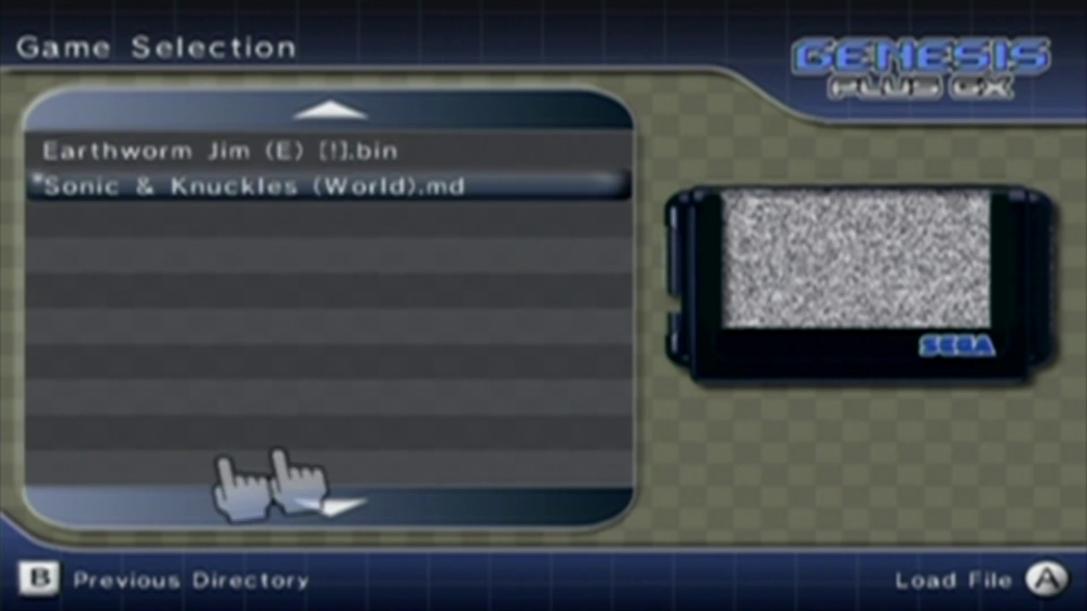
key(b)
key(b)
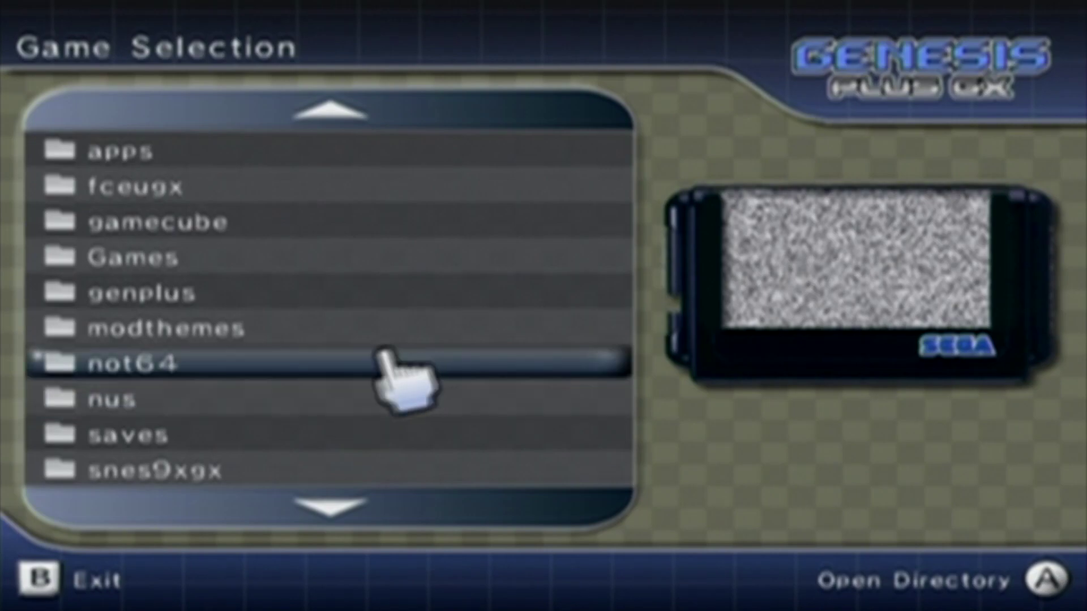
click(217, 270)
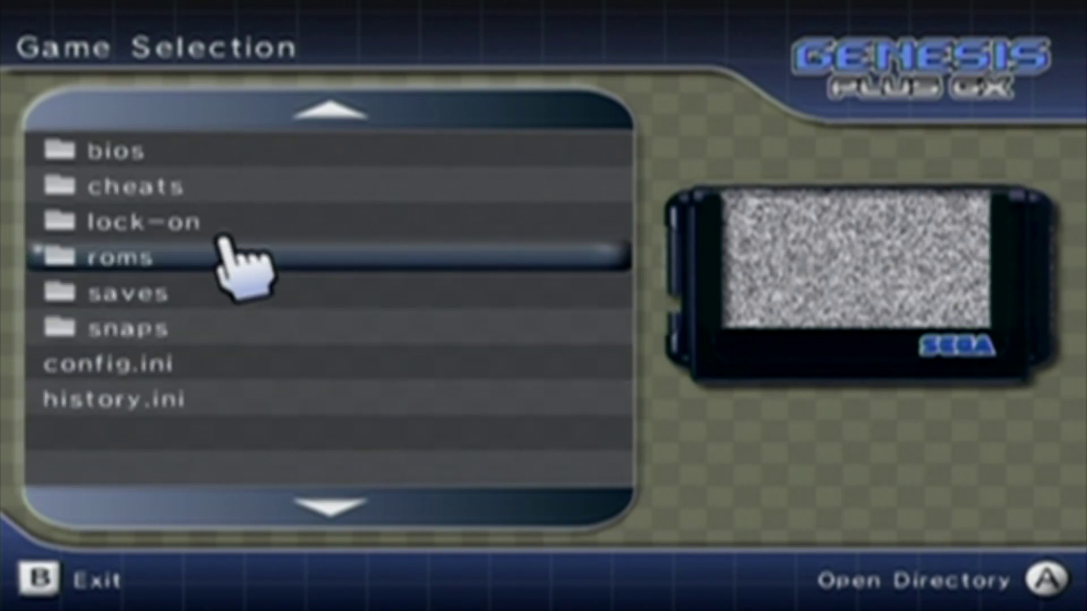
click(220, 252)
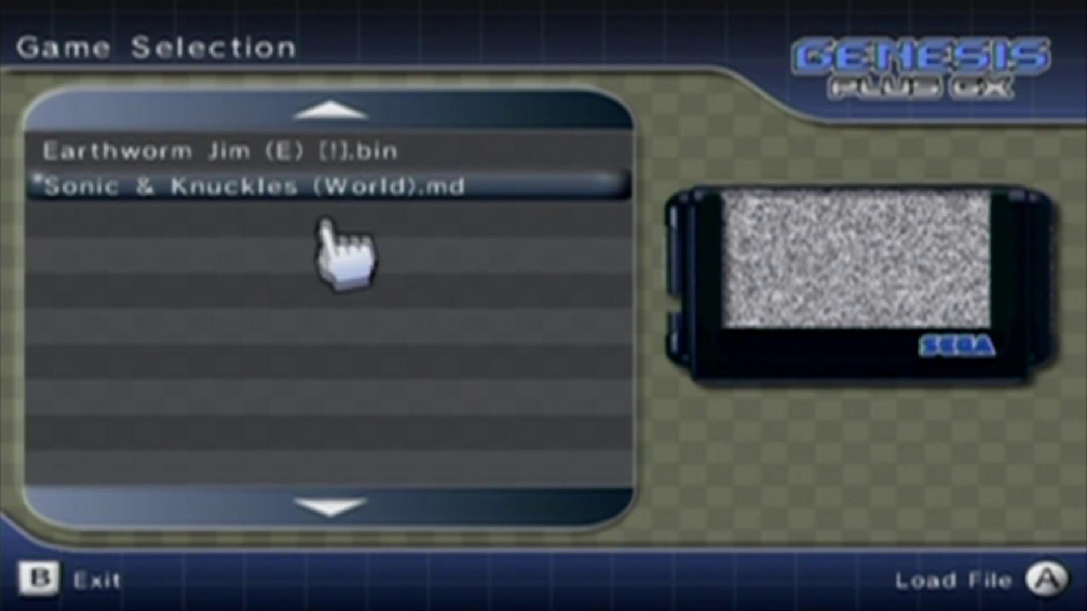
- Re-enter the Mega Drive browser and open the folder listing the two ROMs
key(Escape)
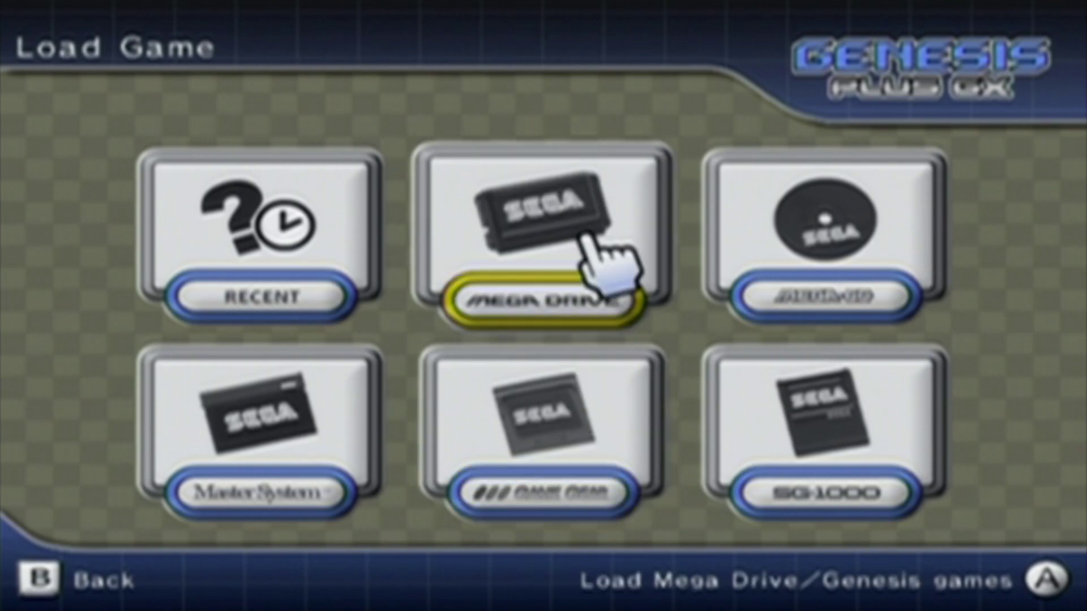
click(558, 225)
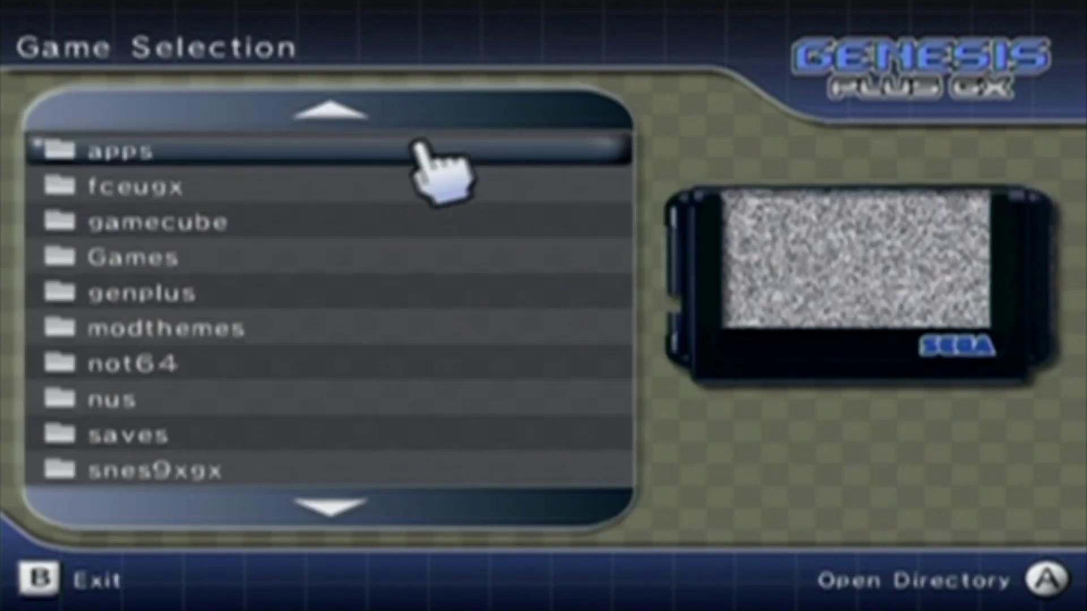
click(178, 359)
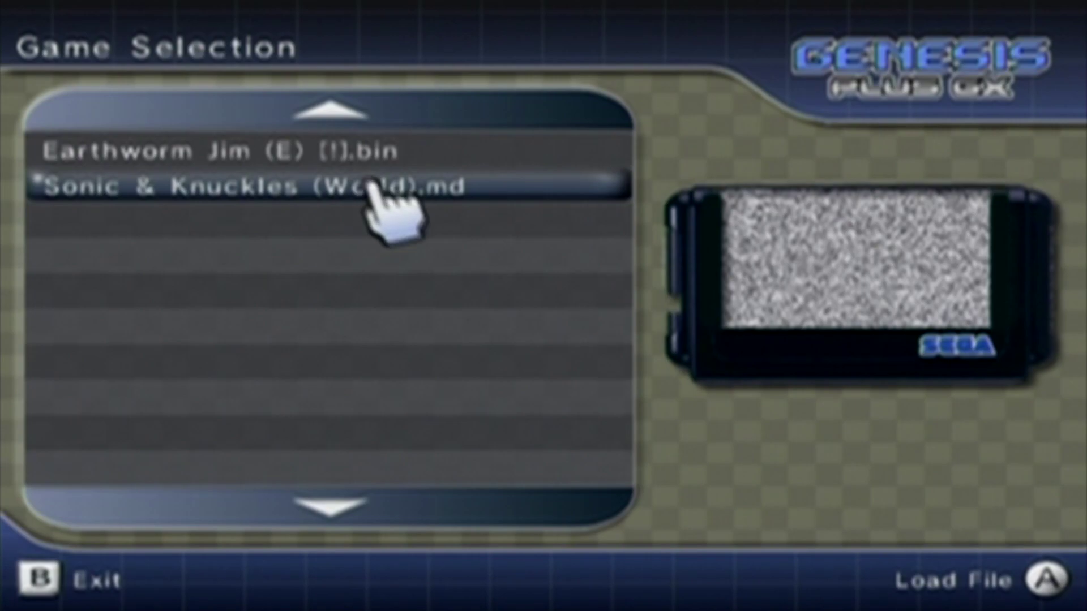
- Load Sonic & Knuckles (World).md and run Sonic through Mushroom Hill, reaching 28 rings and 300 points
key(Return)
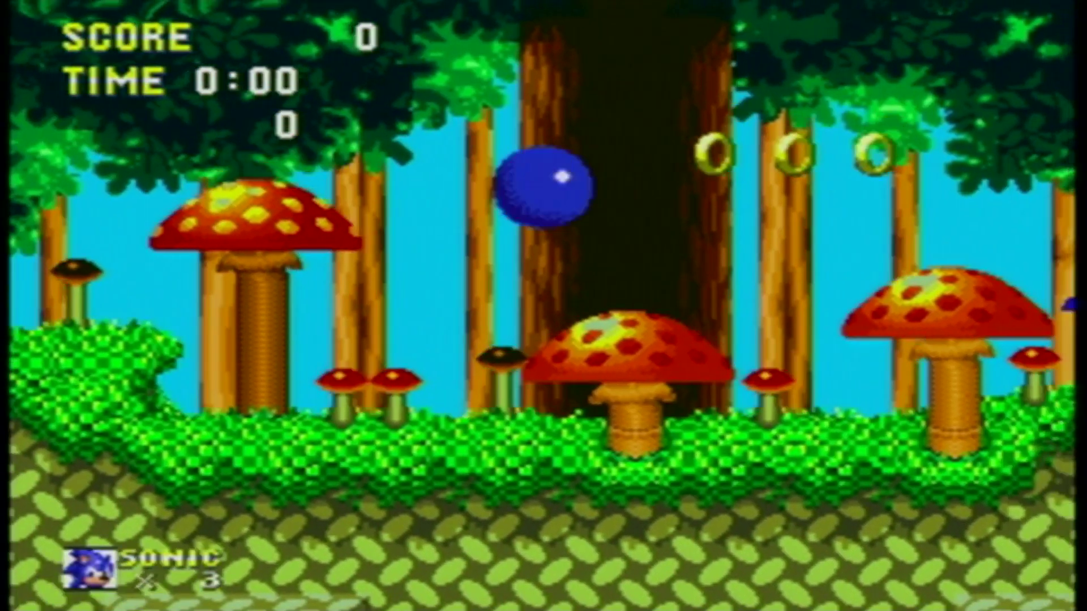
key(Right)
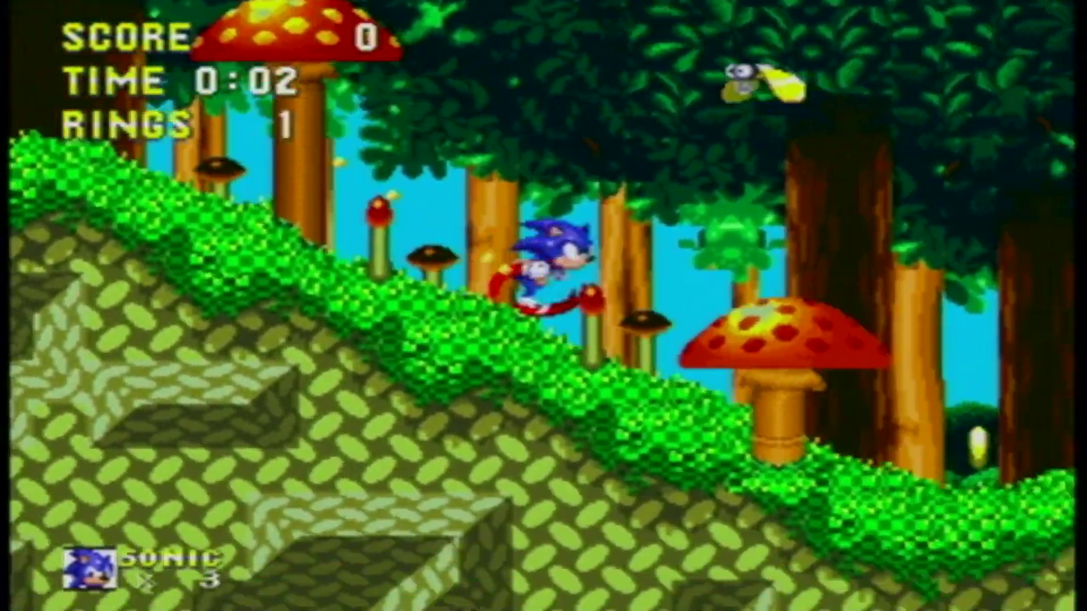